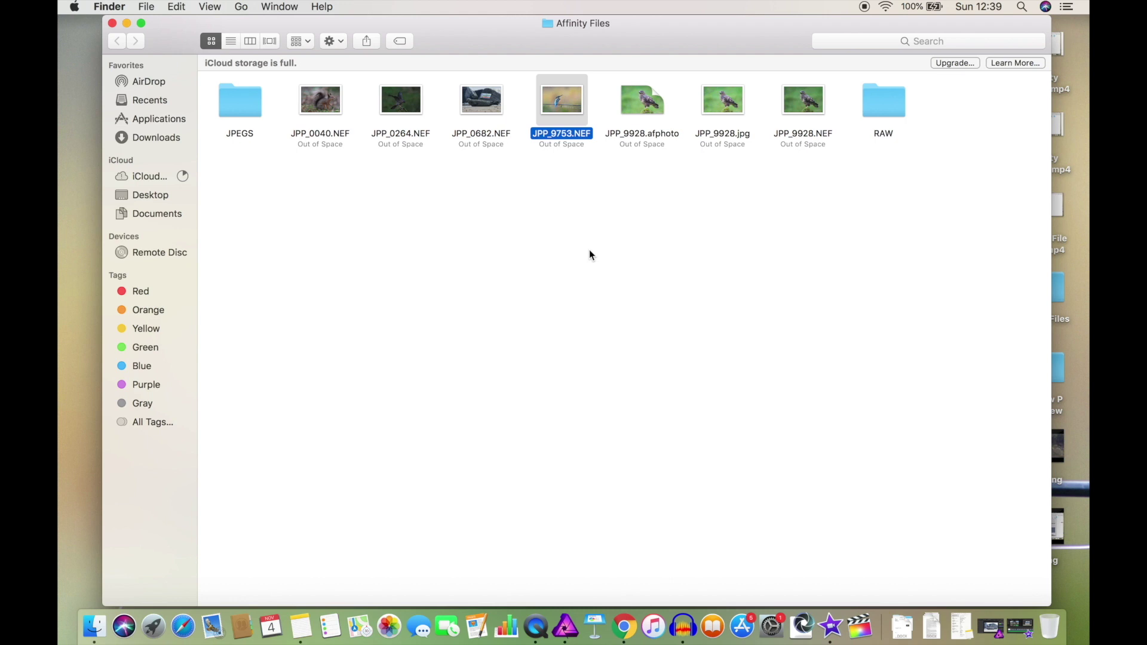
Step: Drag JPP_9753.NEF from Finder onto the Affinity Photo Dock icon to open it
drag(563, 99, 565, 631)
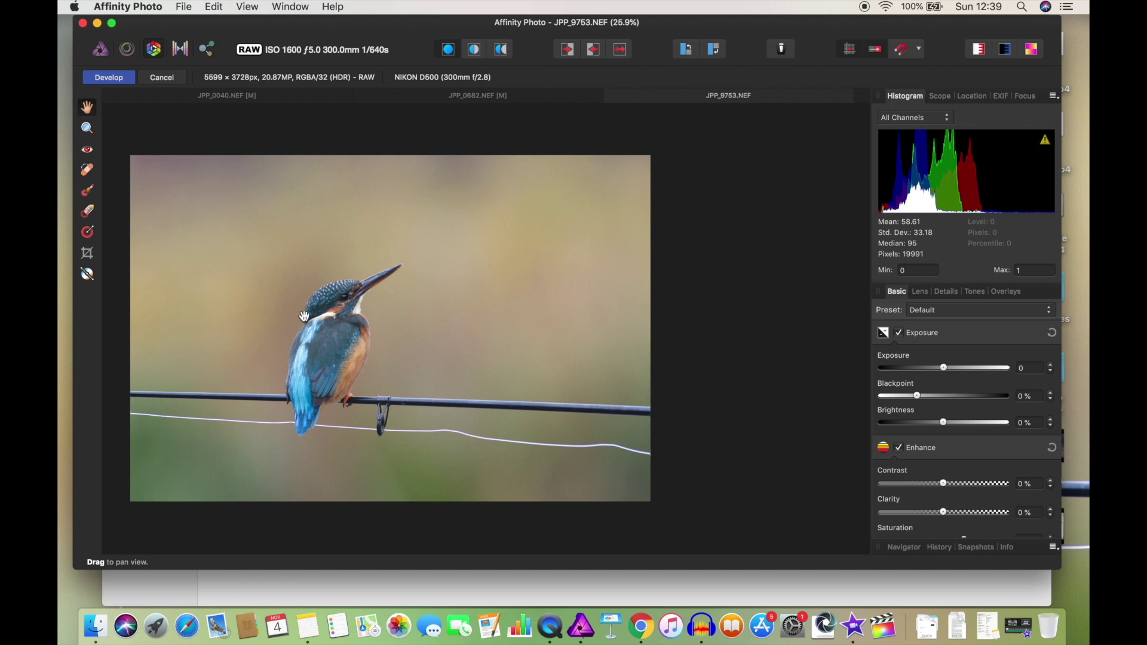
Step: Brighten the raw's exposure slightly, then set saturation to 10% and vibrance to 4%
scroll(305, 316, up, 10)
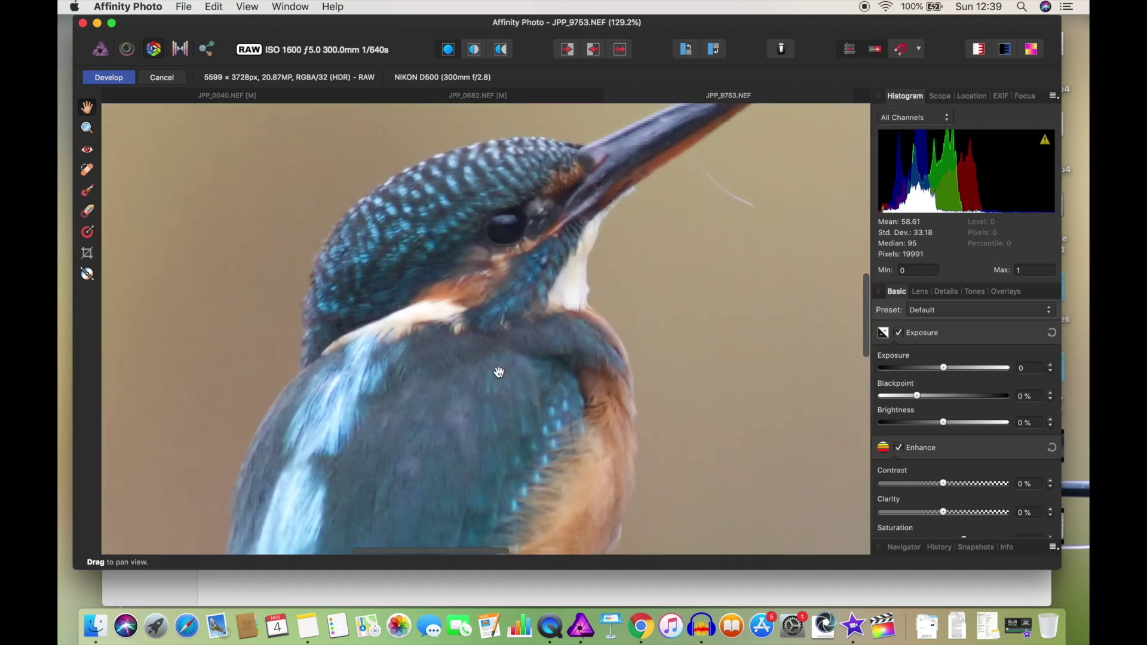
scroll(539, 297, up, 5)
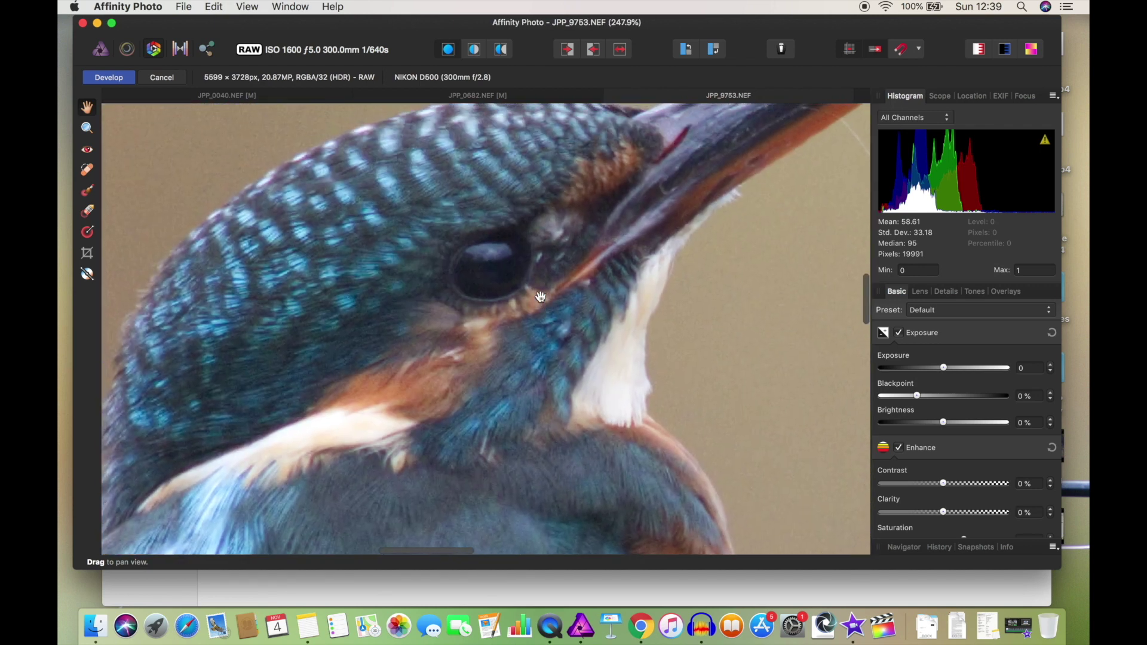
scroll(541, 297, up, 5)
scroll(541, 297, down, 8)
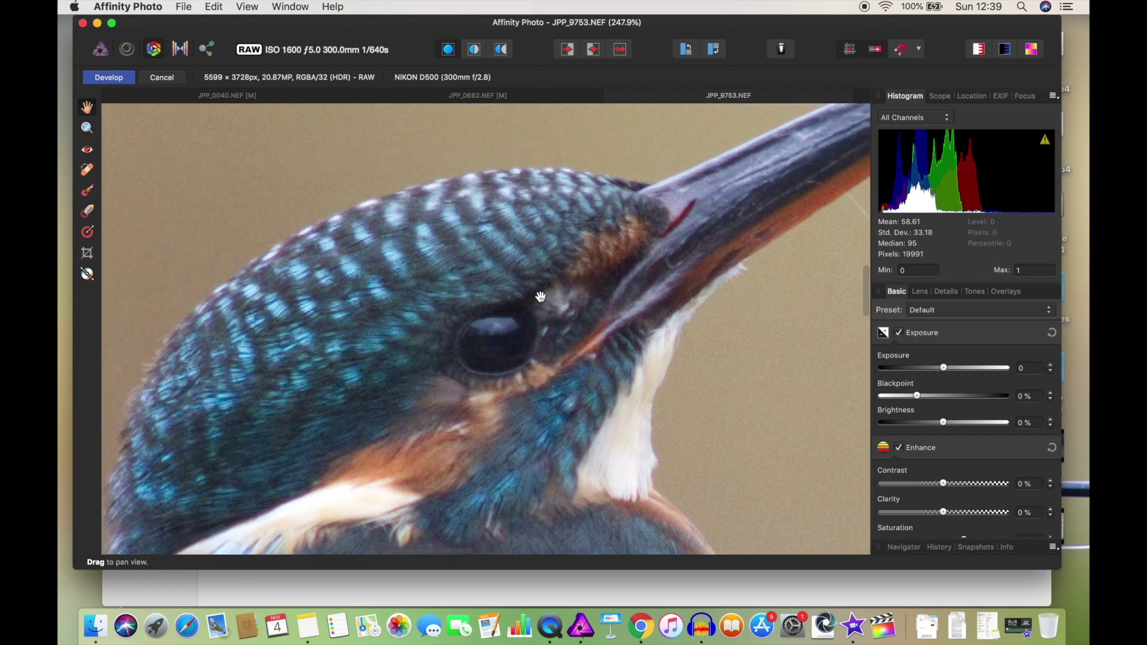
scroll(541, 297, down, 4)
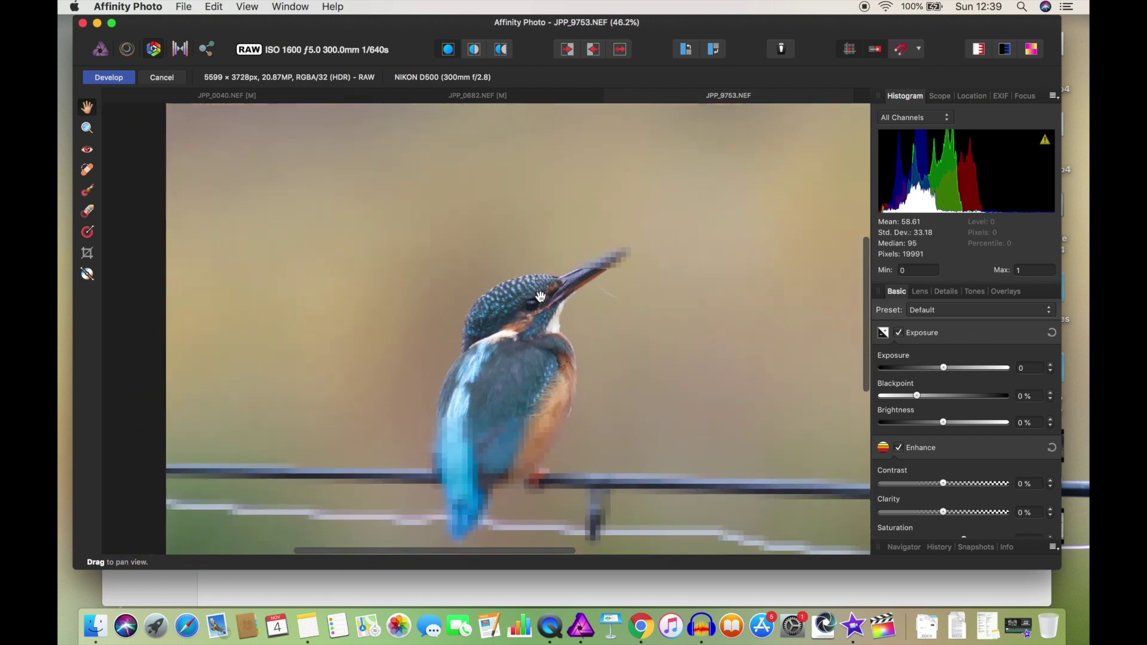
scroll(541, 297, right, 3)
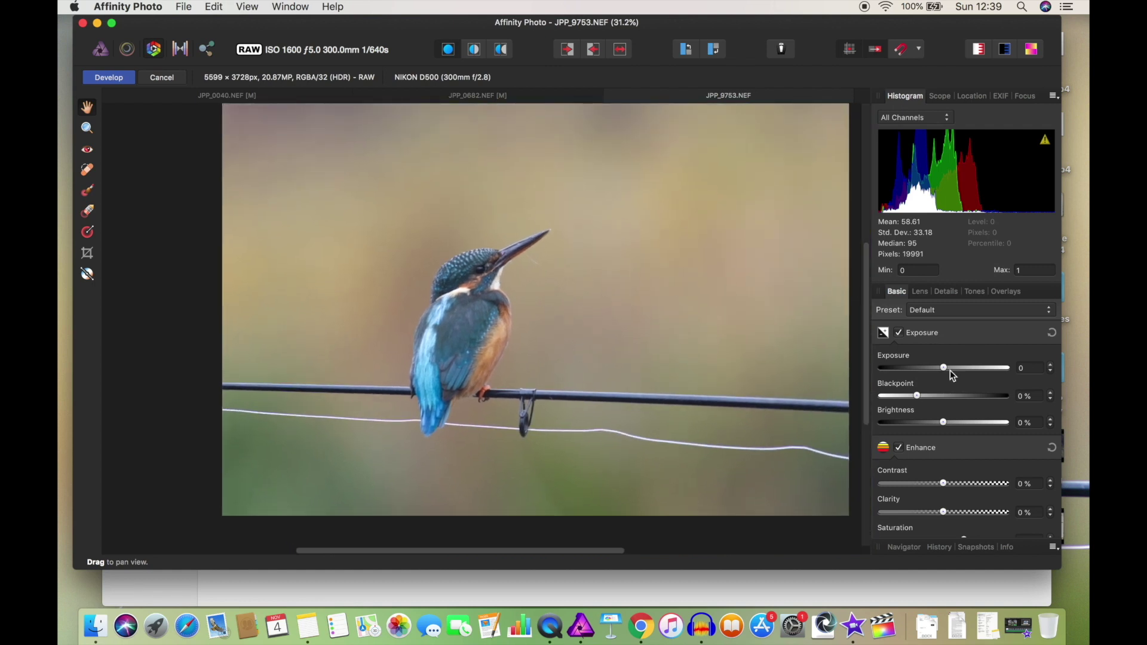
drag(951, 371, 952, 370)
scroll(941, 472, down, 5)
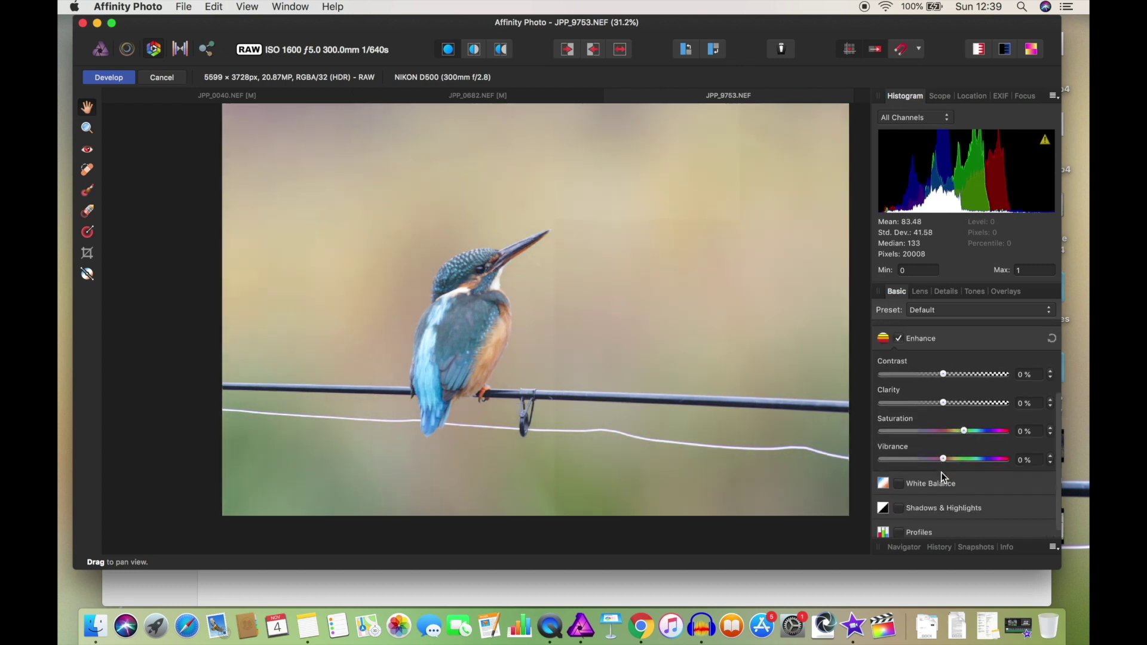
drag(943, 429, 973, 428)
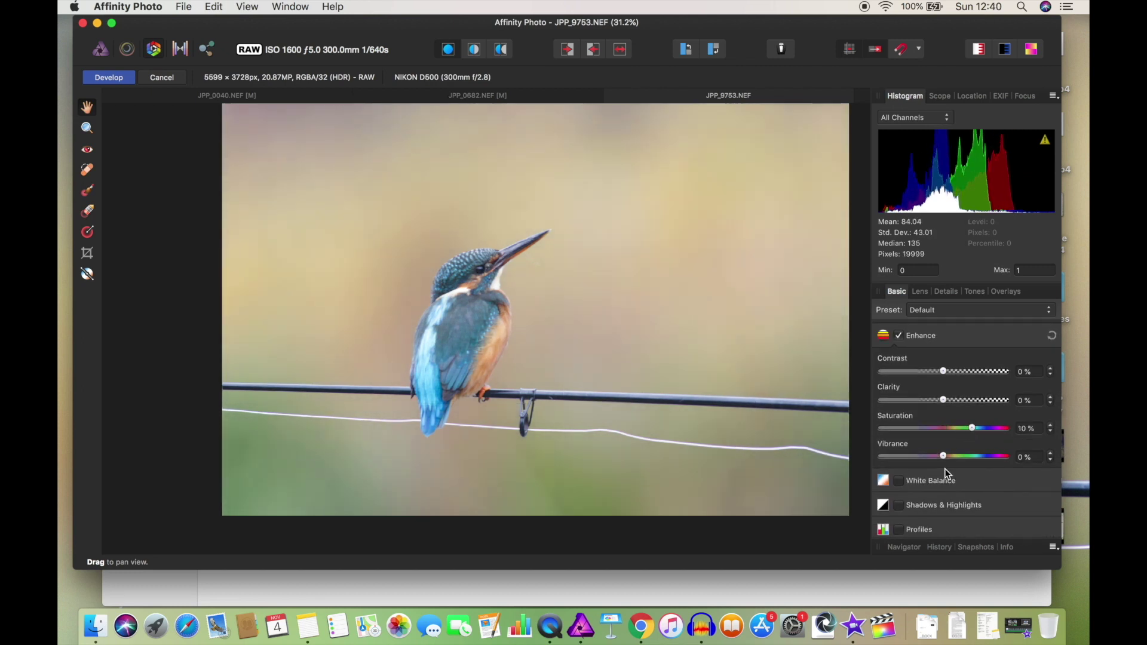
drag(944, 457, 949, 457)
Step: Develop the kingfisher raw into a Background pixel layer
scroll(547, 289, up, 2)
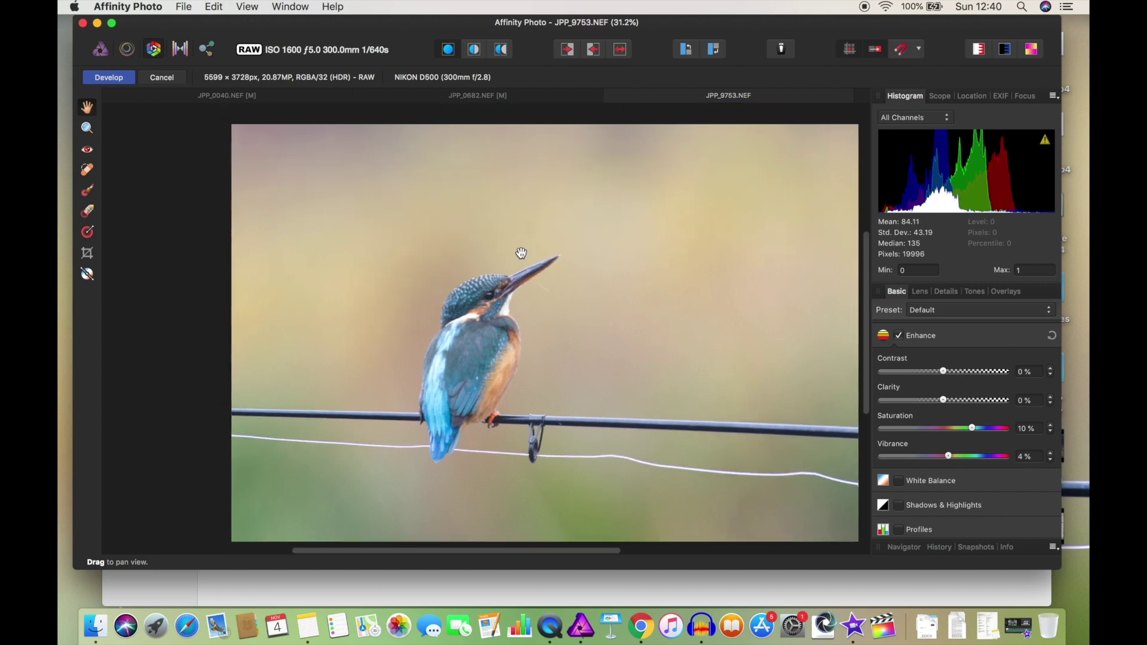
drag(521, 253, 518, 255)
click(118, 84)
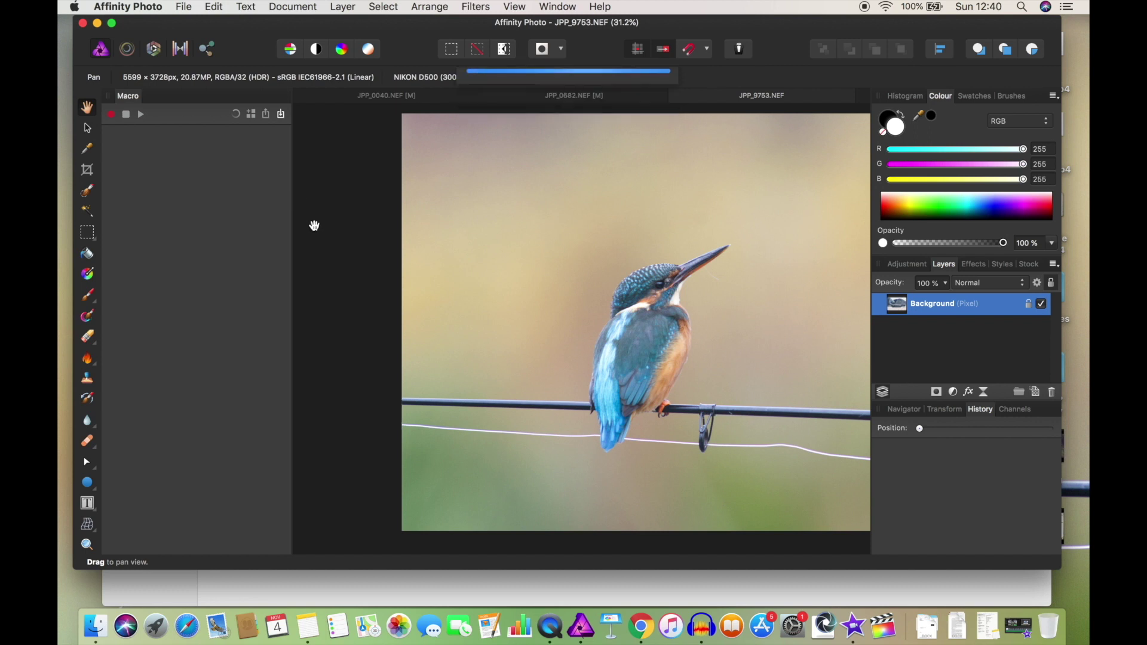
Step: Duplicate the Background layer using its right-click Duplicate command
scroll(424, 259, down, 5)
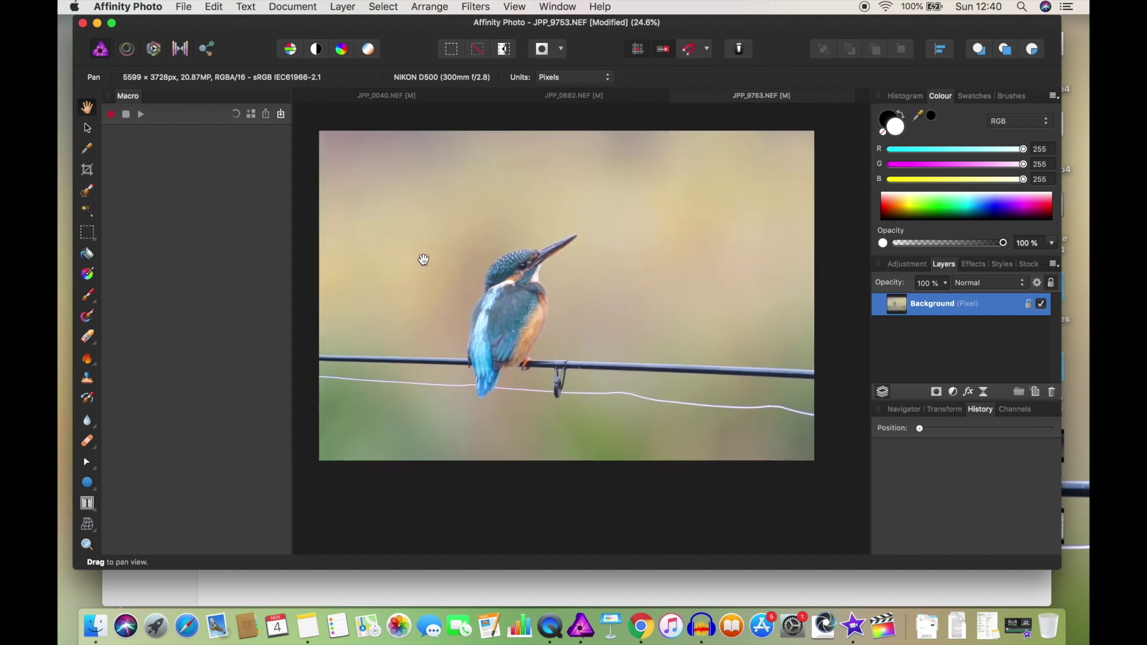
right_click(938, 310)
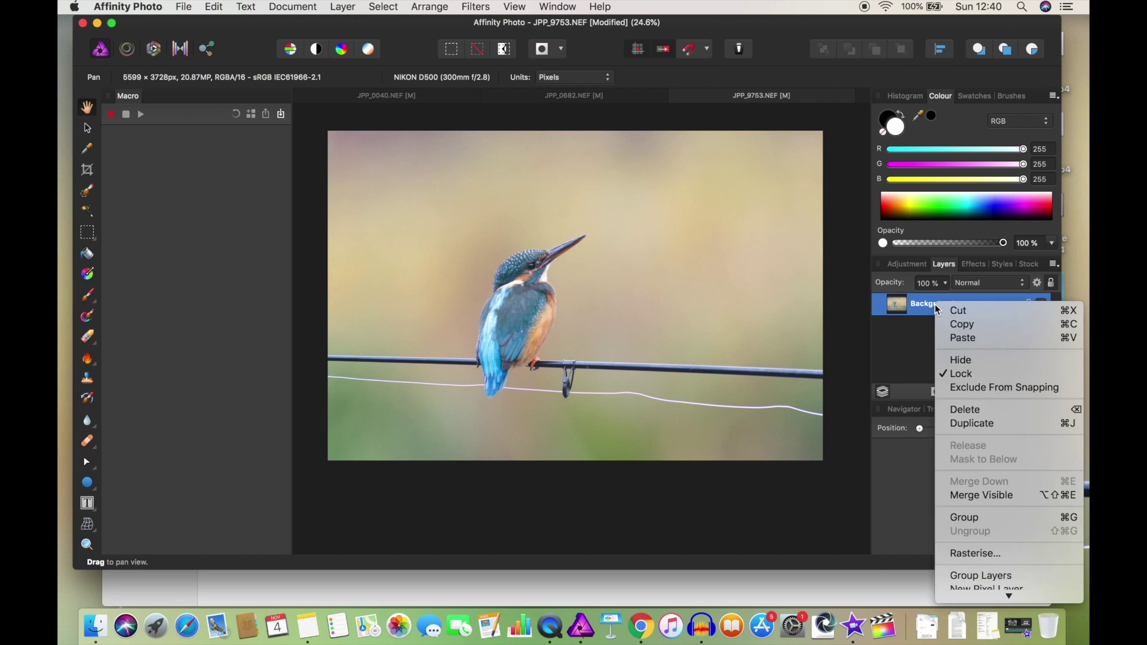
click(984, 424)
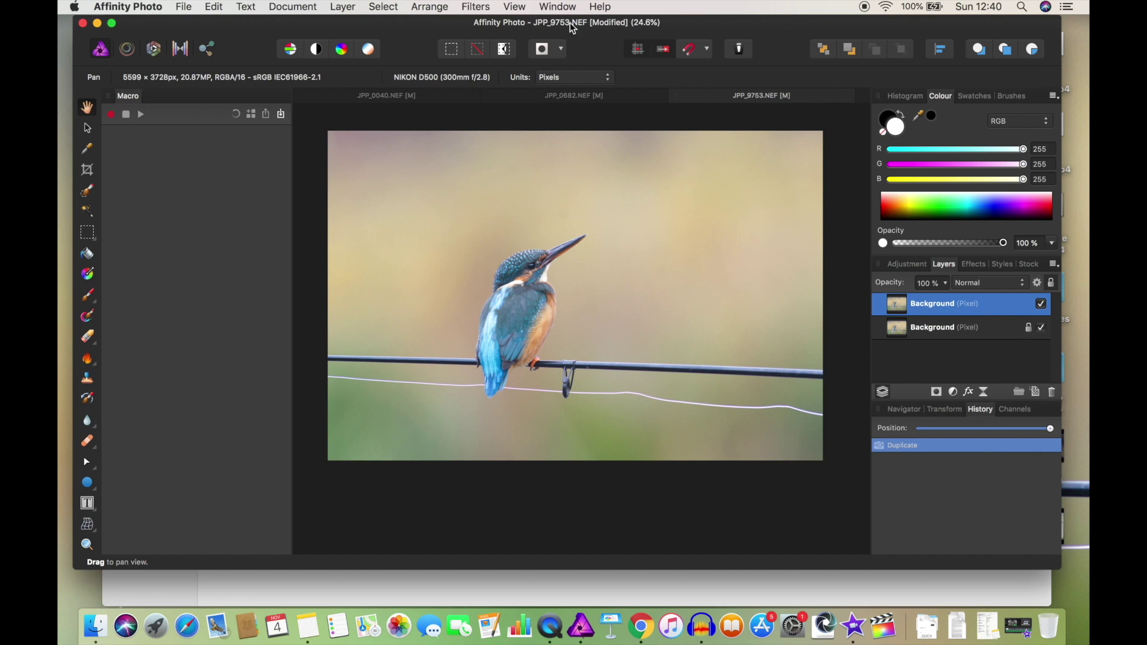
Step: Apply Filters > Sharpen > High Pass at a 4.2 px radius to the duplicate layer
click(476, 6)
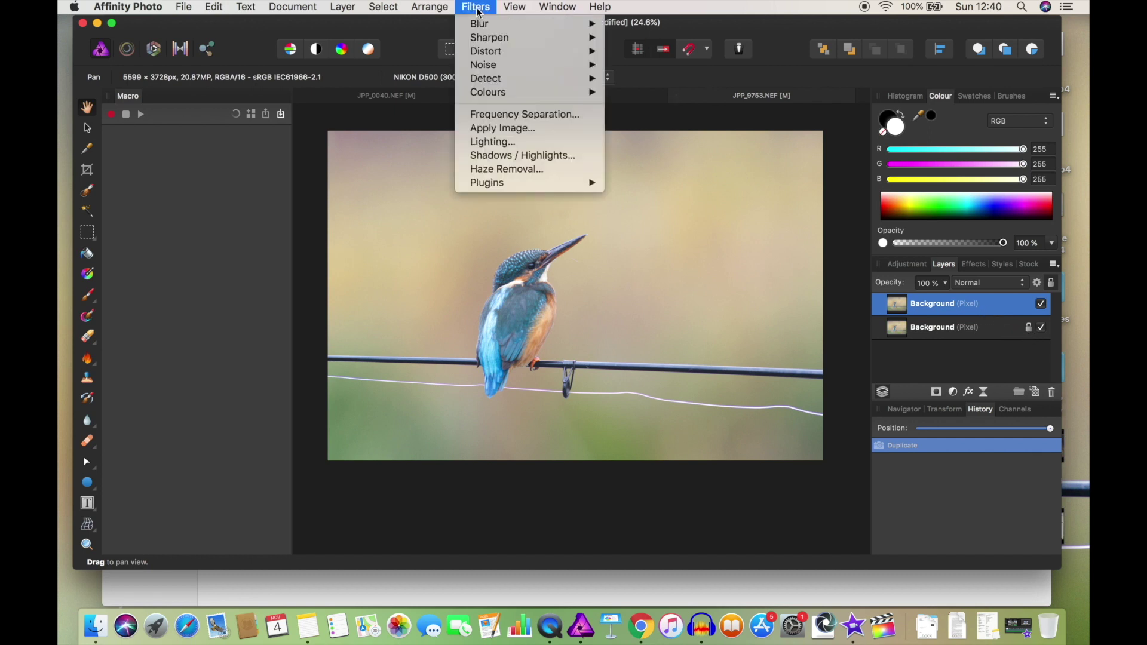
mouse_move(498, 40)
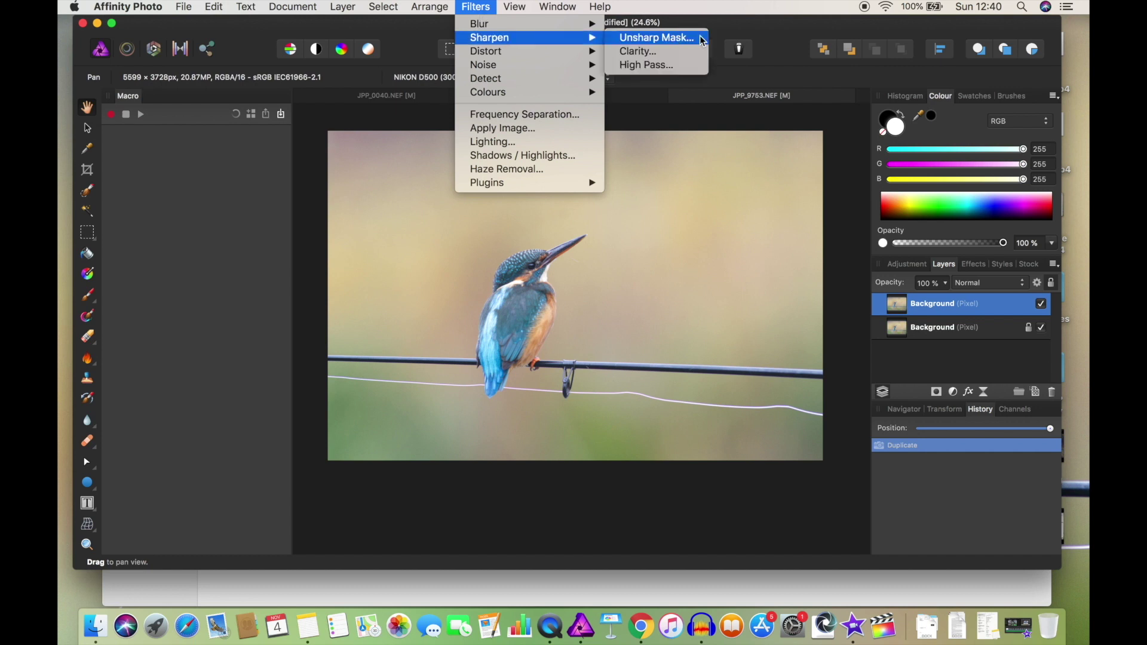
click(672, 70)
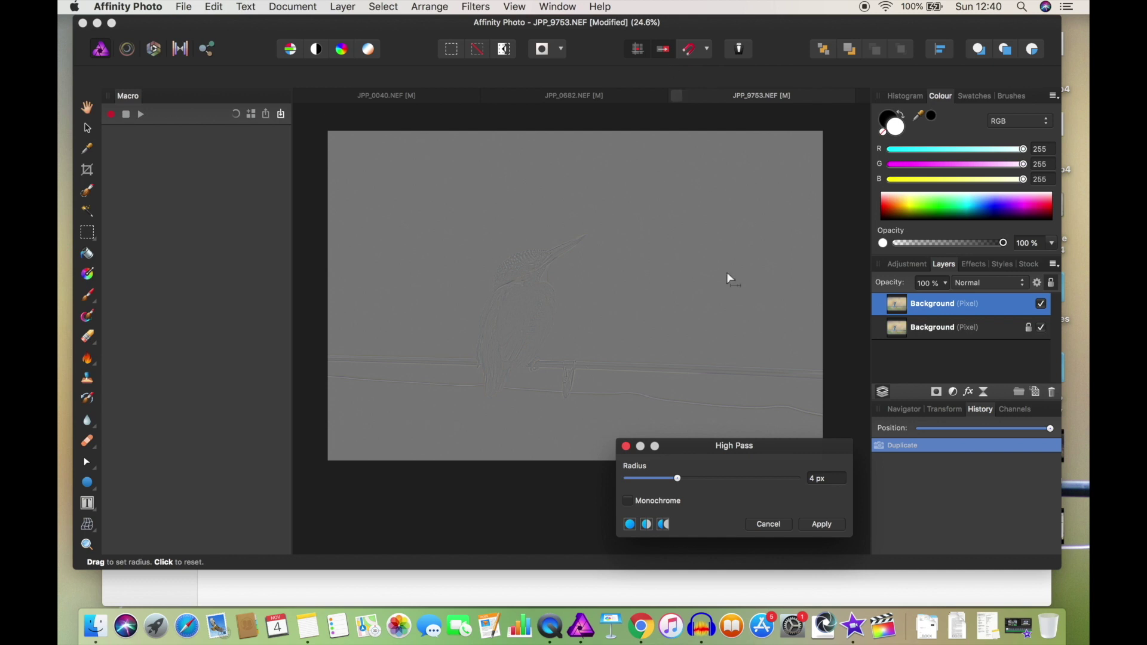
drag(687, 445, 595, 465)
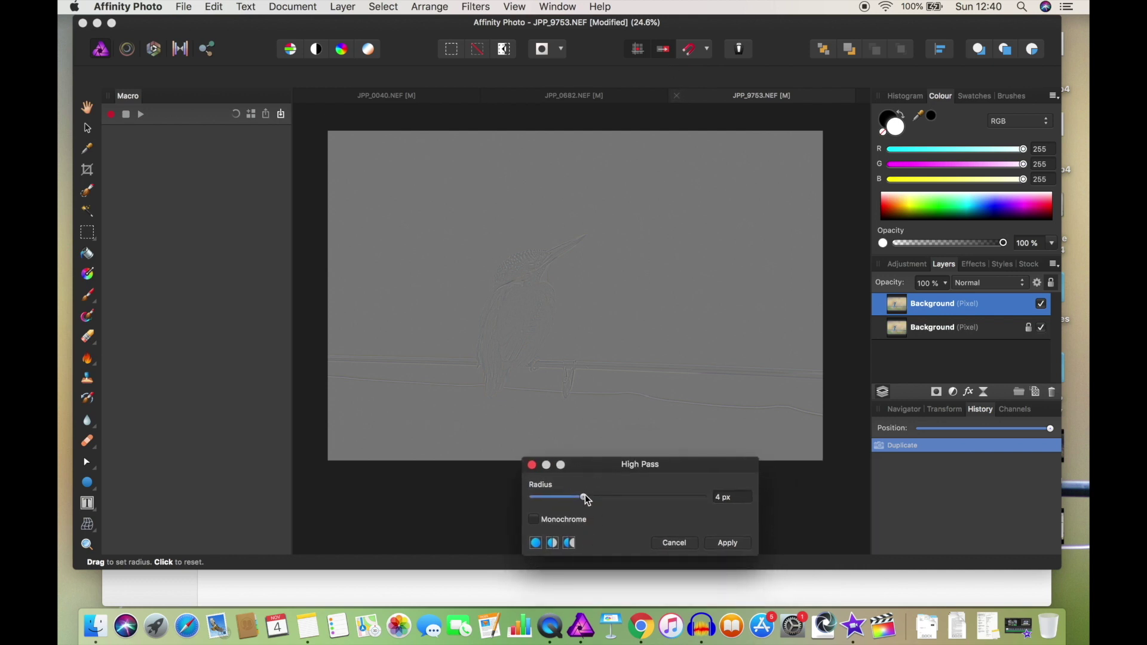
mouse_move(586, 497)
mouse_down()
mouse_move(716, 515)
mouse_move(537, 520)
mouse_move(565, 526)
mouse_move(566, 504)
mouse_move(585, 508)
mouse_up()
drag(583, 500, 585, 501)
click(728, 544)
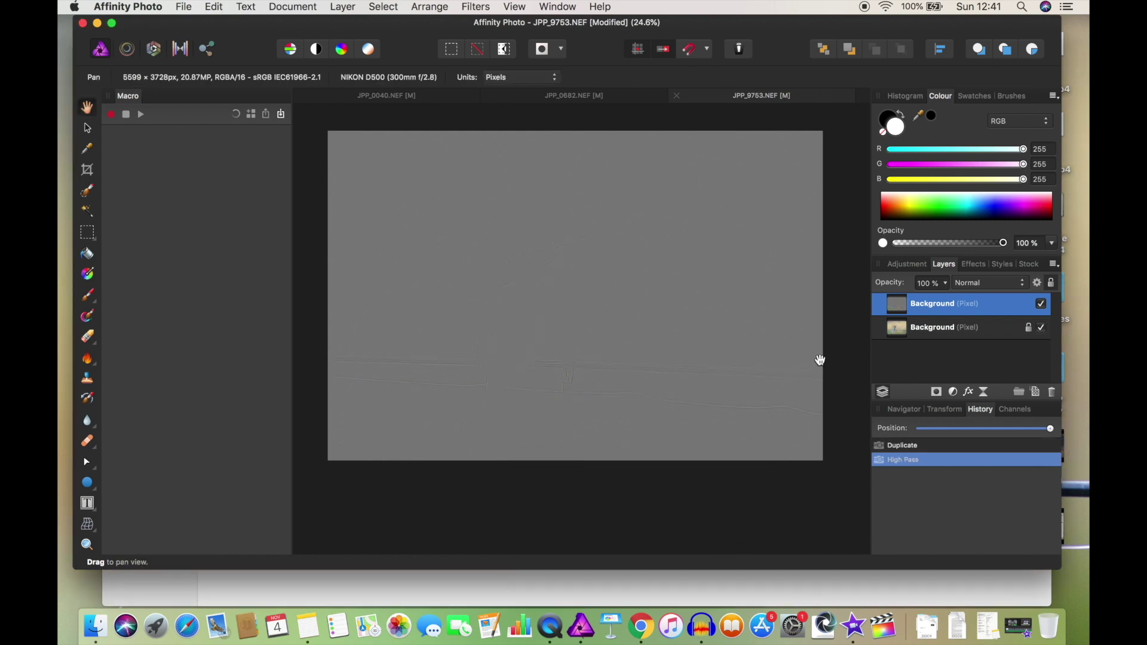
Step: Change the high-pass duplicate layer's blend mode to Vivid Light
click(1024, 285)
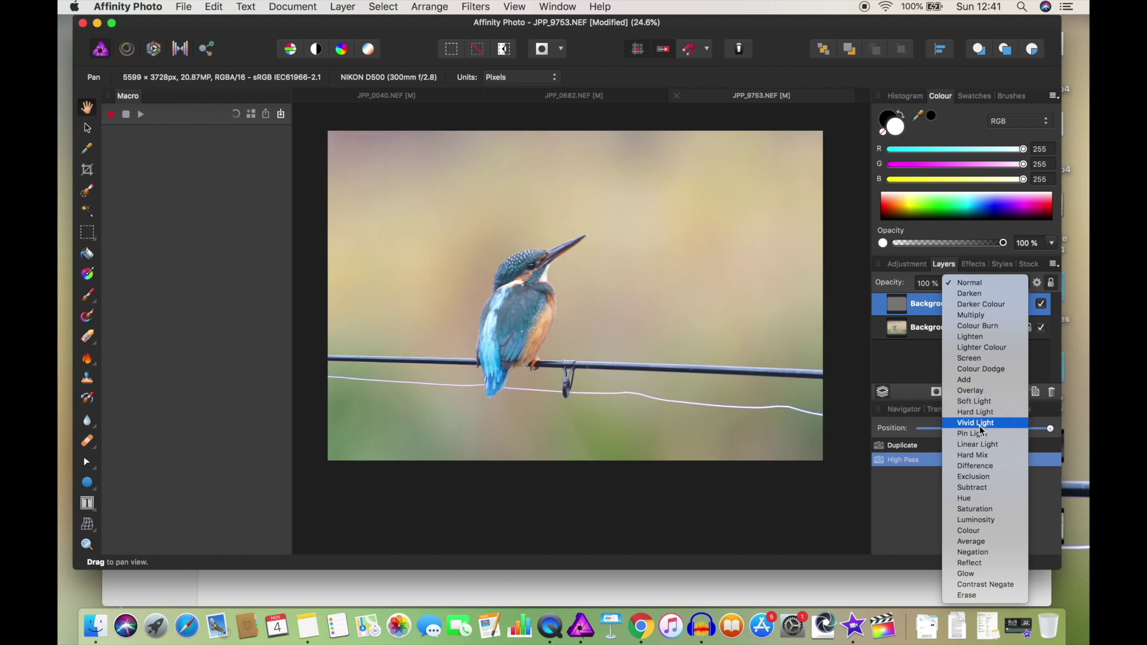
click(980, 426)
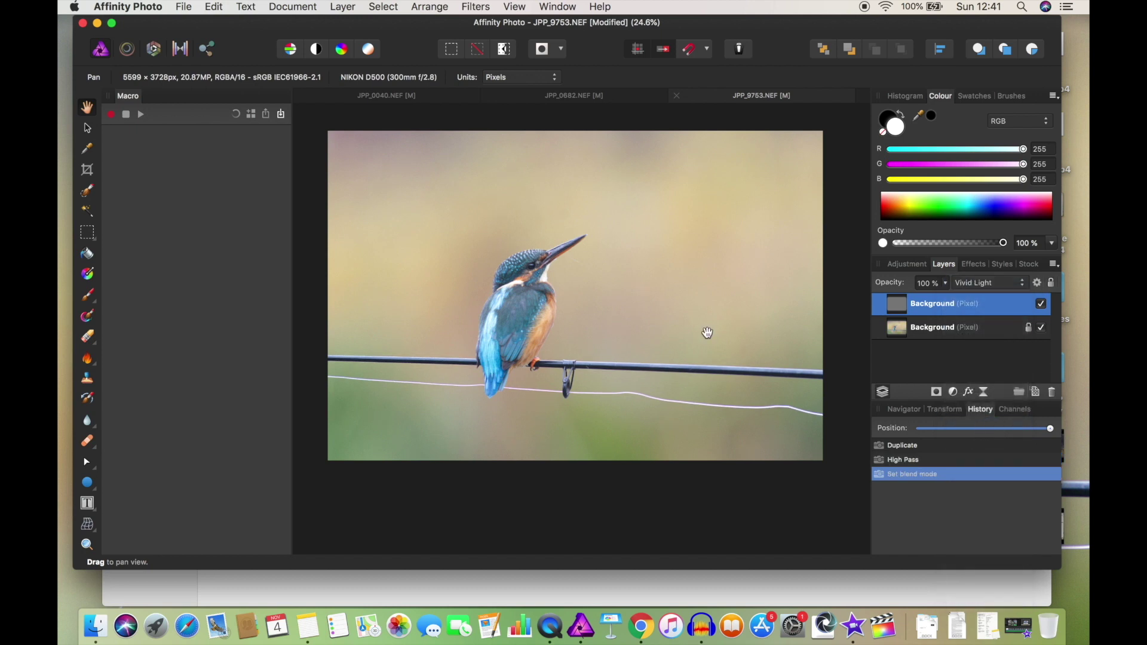
Step: Compare the original and Vivid Light-sharpened photo in History, then zoom out to fit the image
scroll(448, 315, up, 5)
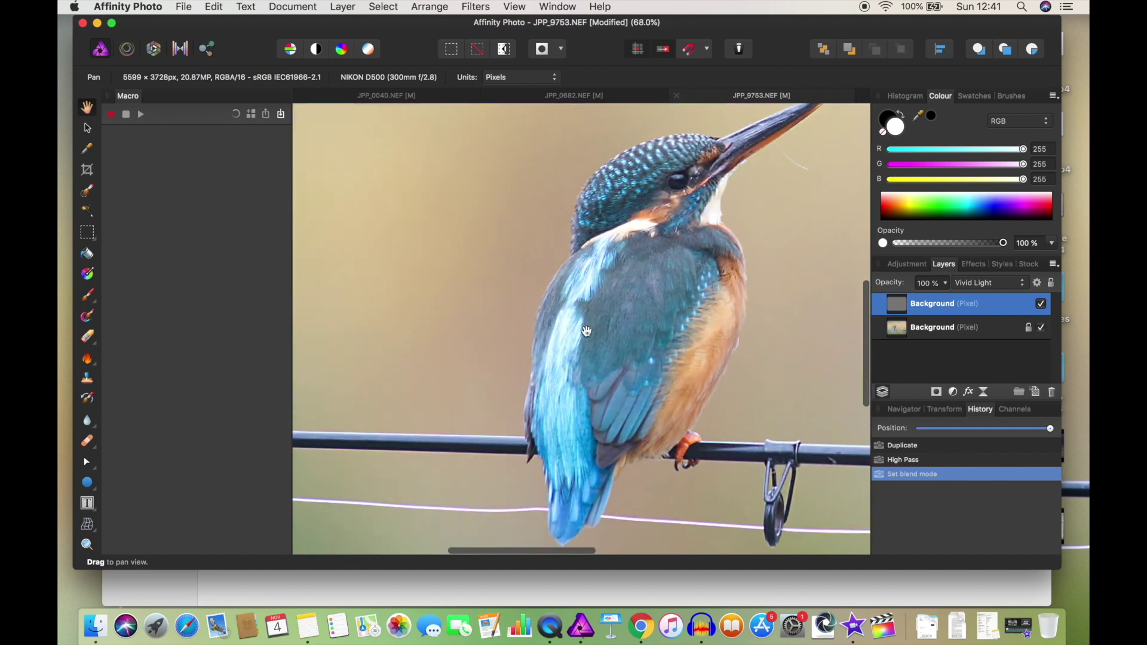
scroll(588, 330, right, 3)
scroll(587, 330, up, 4)
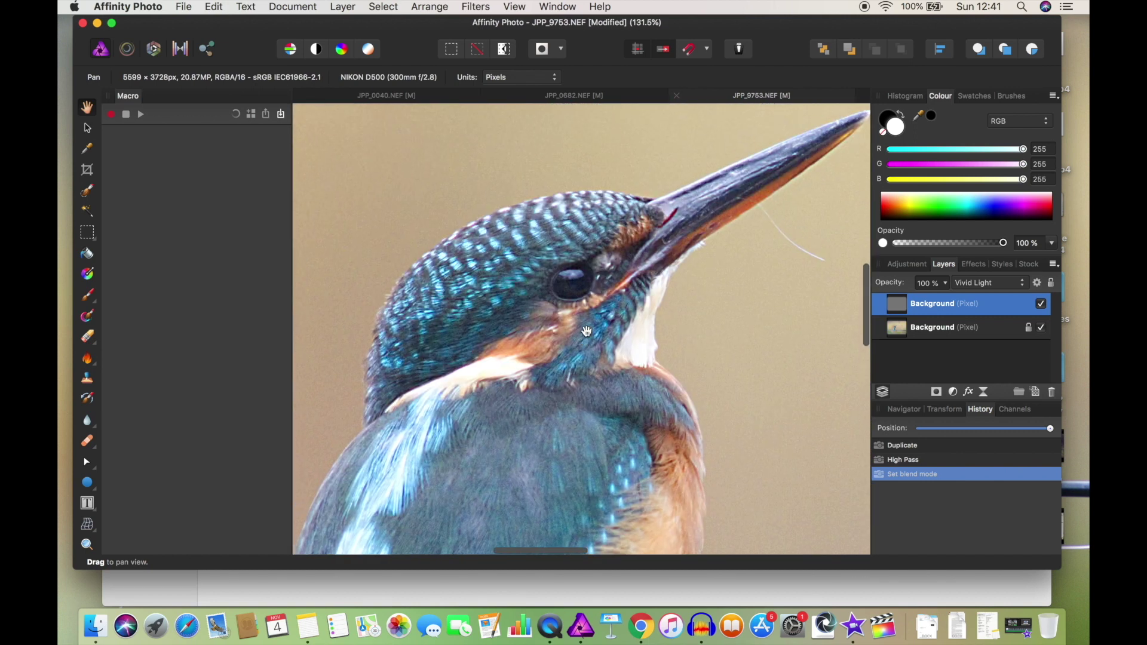
click(919, 429)
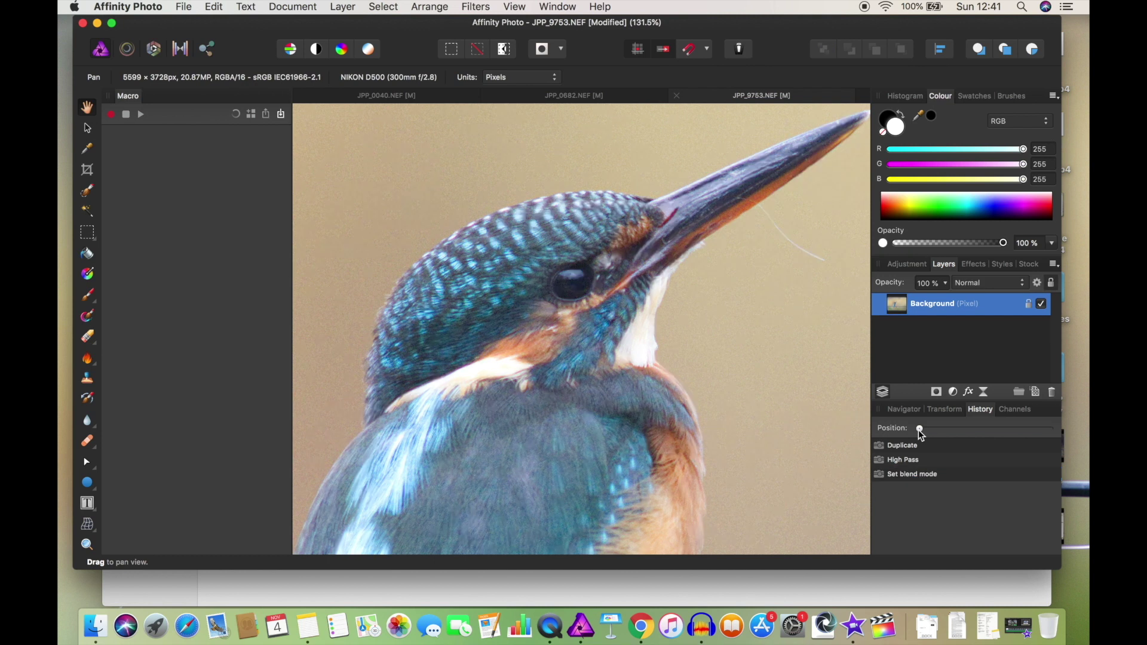
click(1049, 429)
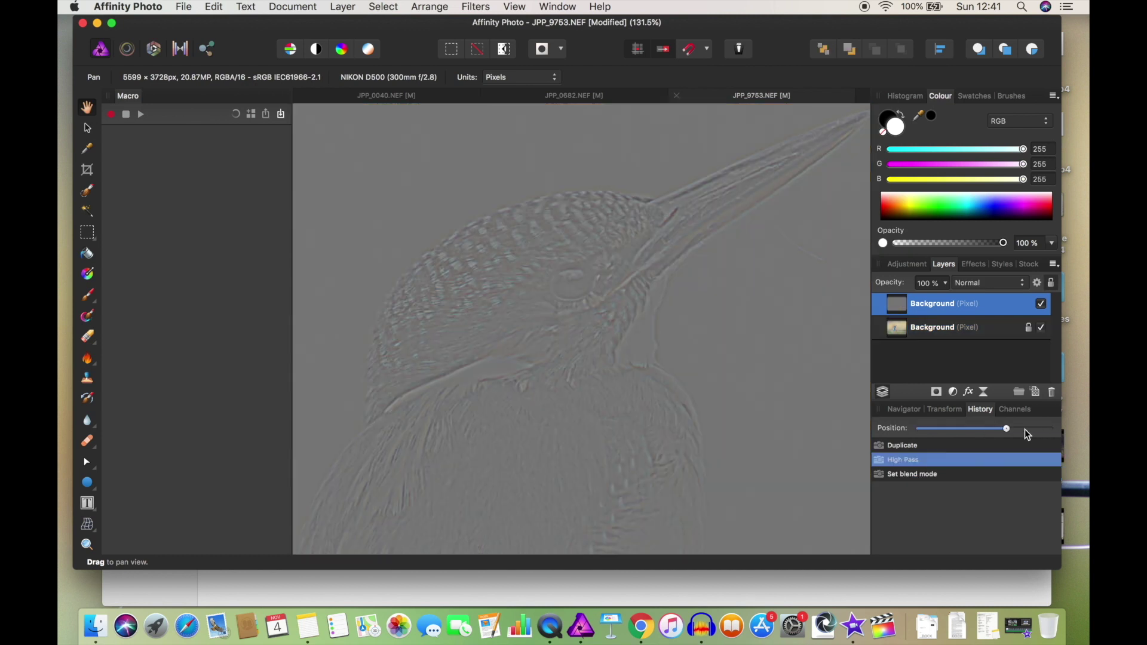
drag(1007, 429, 1050, 429)
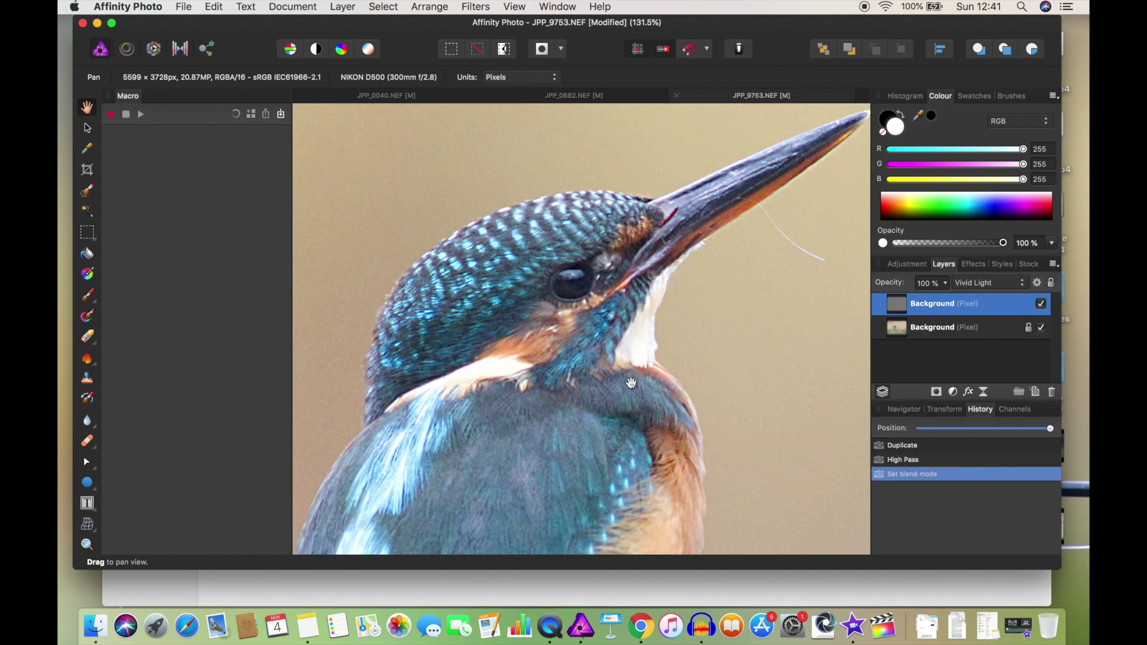
scroll(631, 383, down, 10)
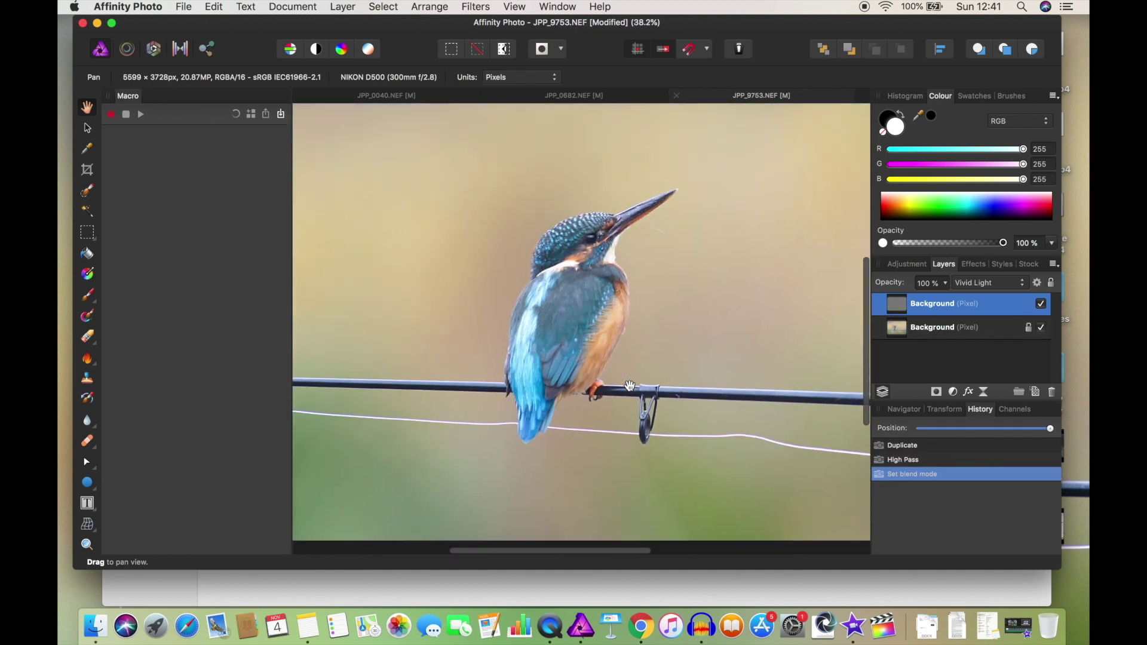
scroll(630, 386, down, 3)
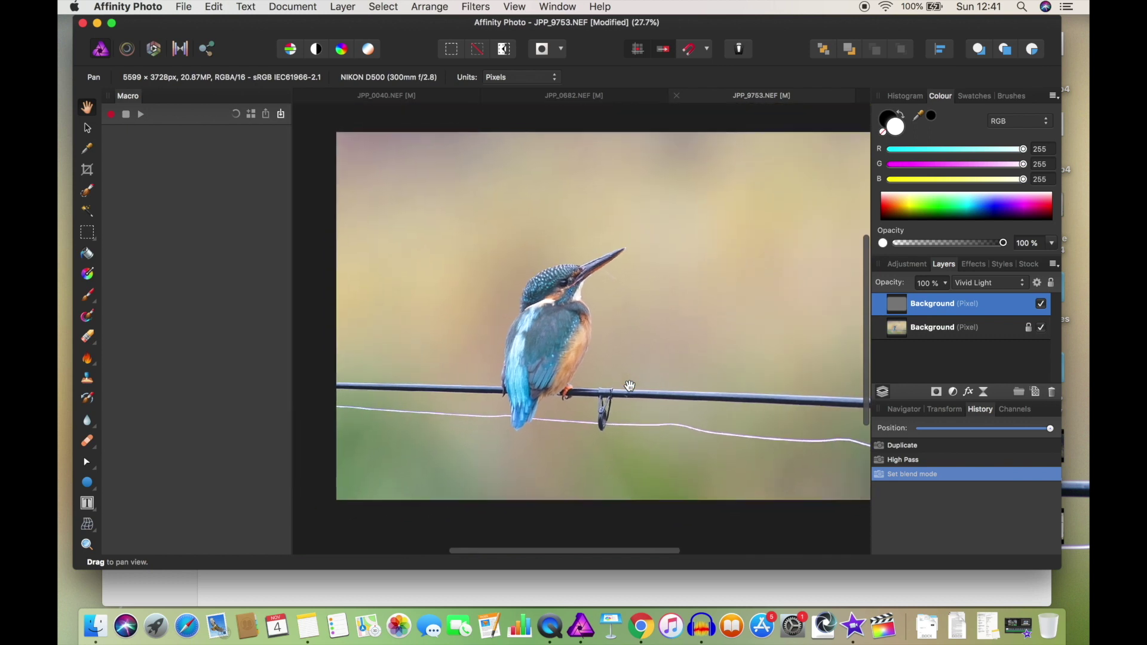
scroll(631, 385, down, 1)
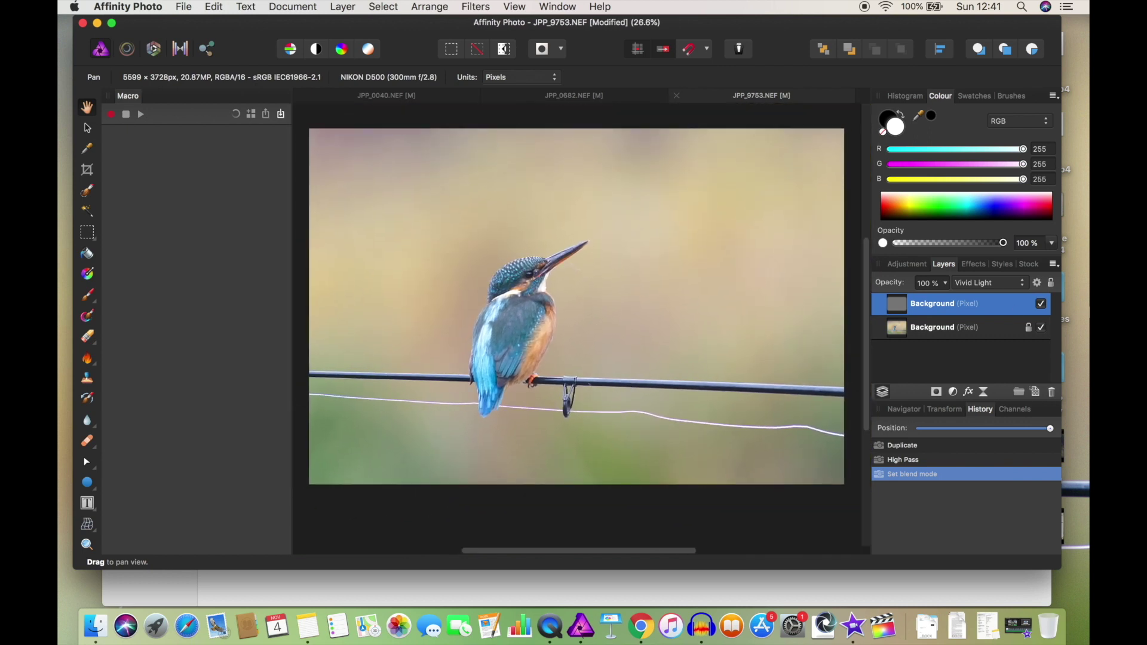
Step: Erase the high-pass sharpening from the background and wire around the kingfisher, then shrink the eraser
click(87, 340)
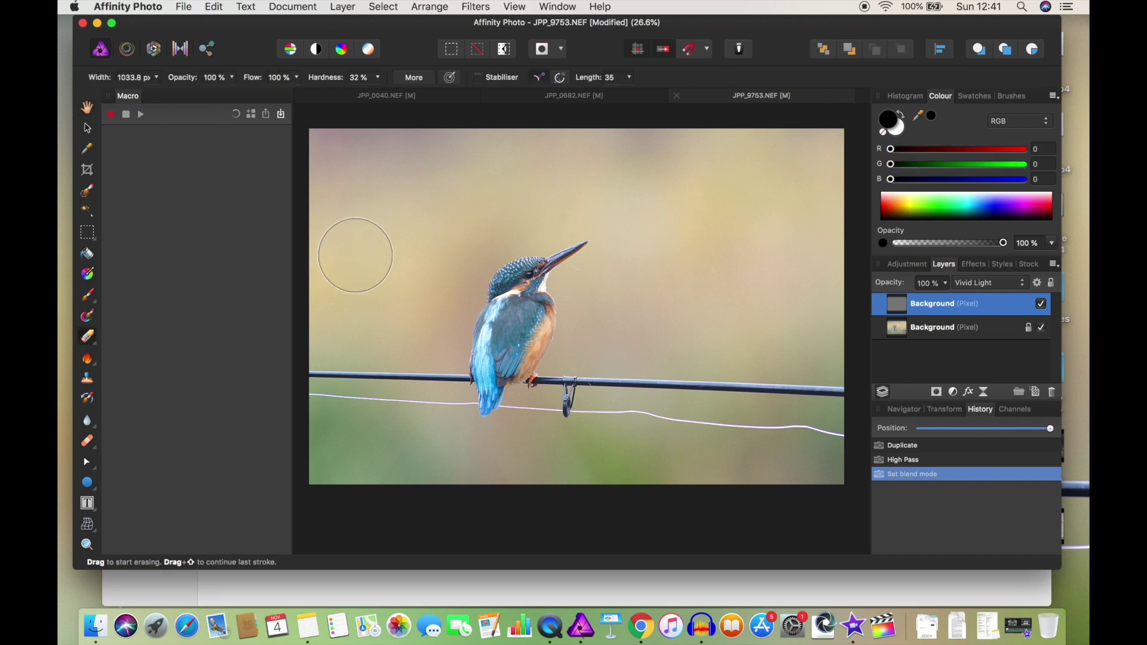
drag(825, 173, 786, 149)
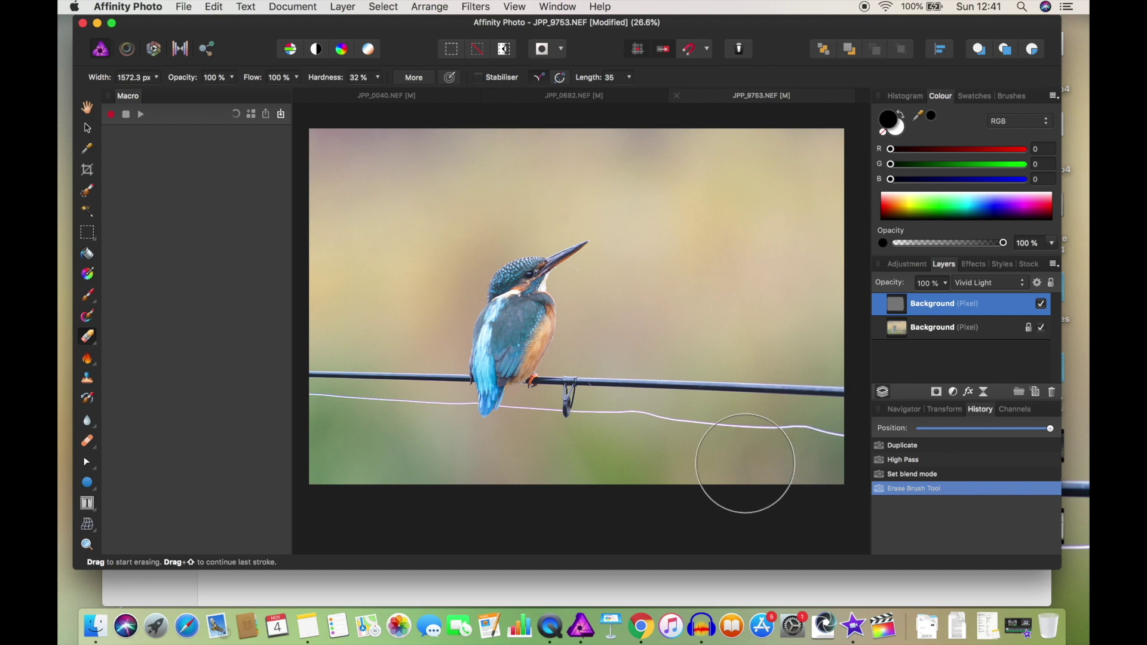
drag(824, 167, 820, 171)
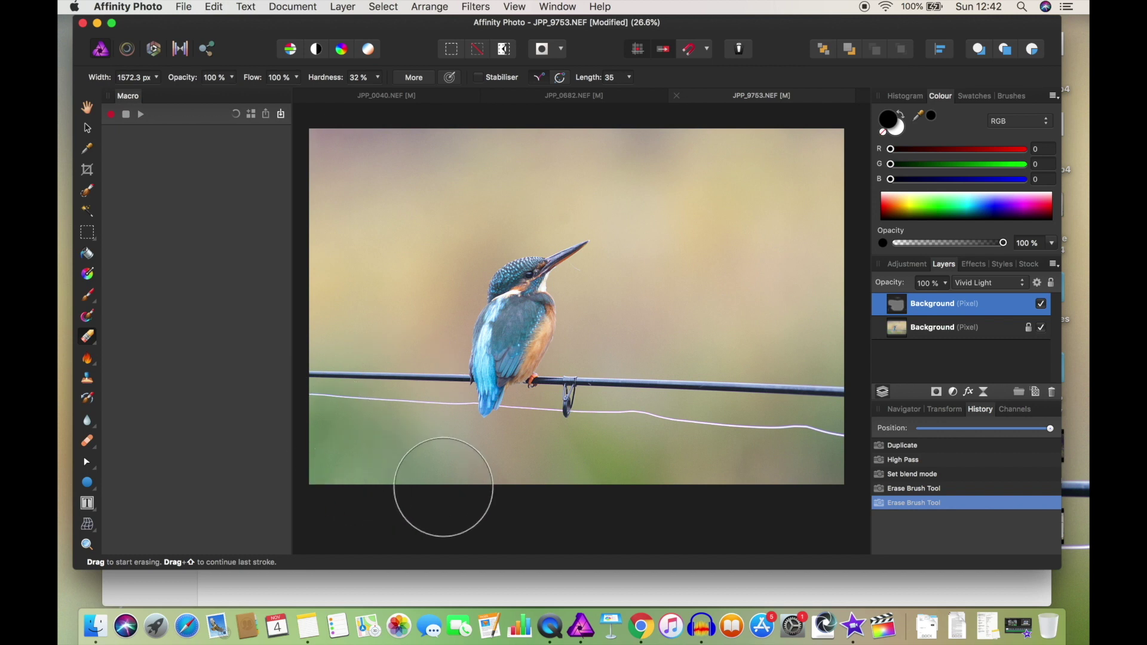
drag(801, 389, 760, 209)
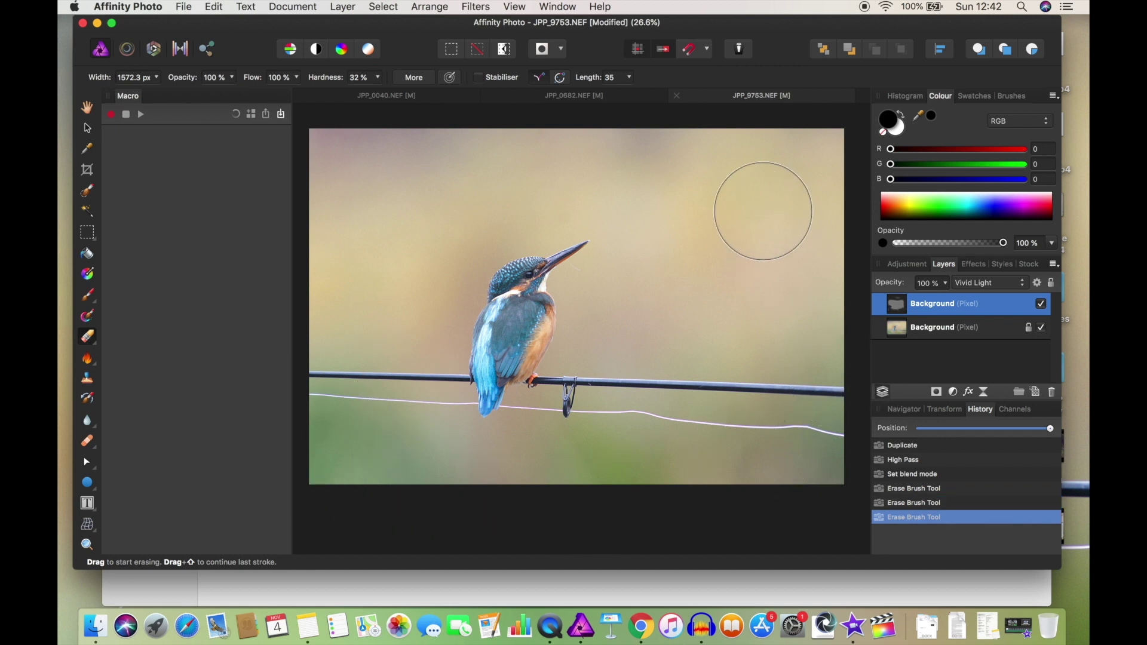
click(715, 312)
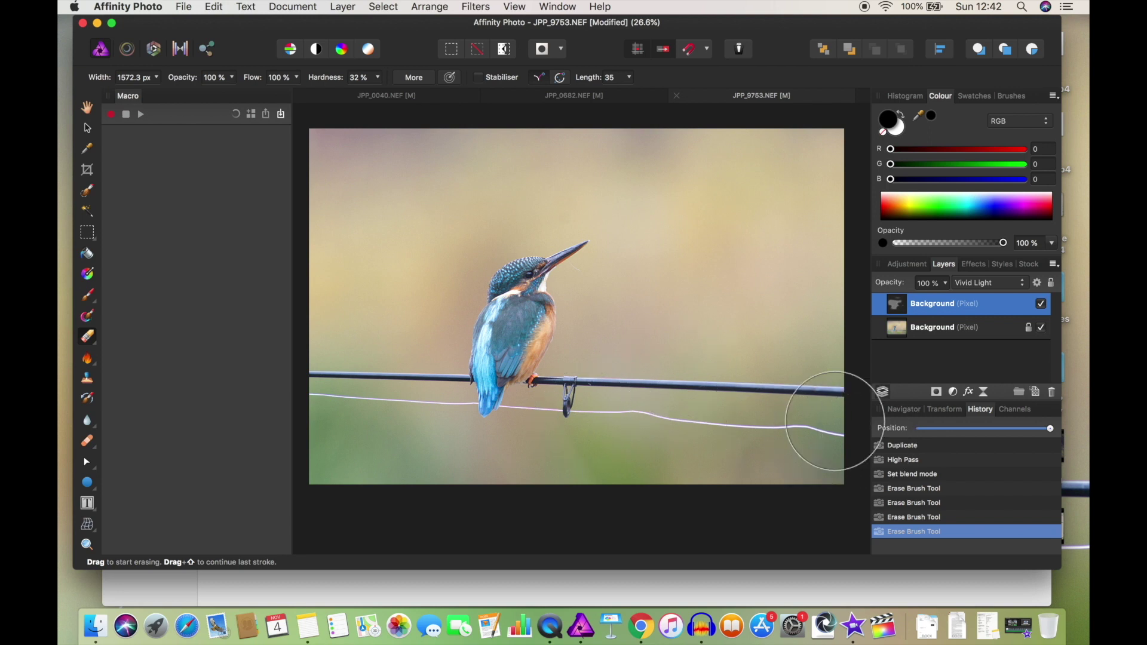
click(777, 406)
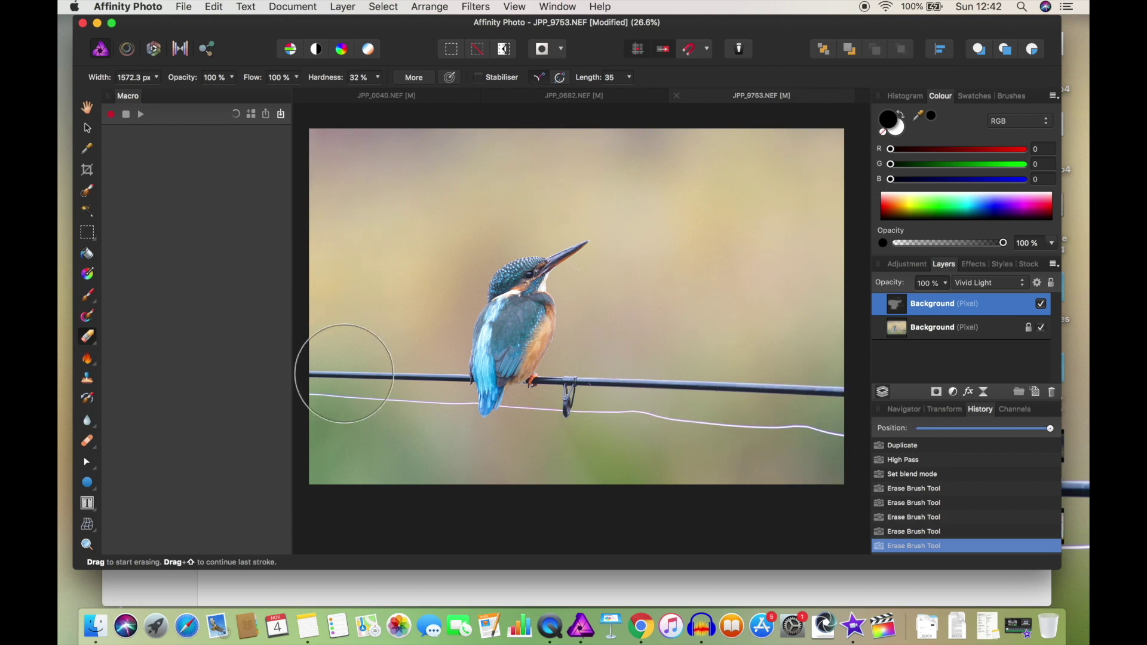
click(430, 463)
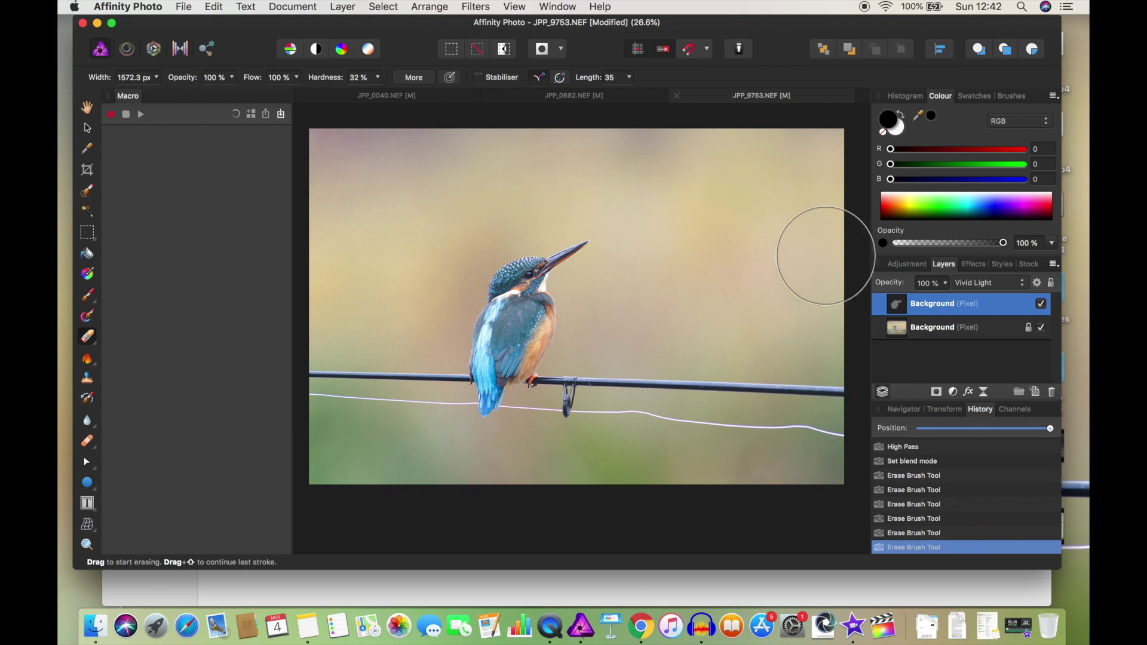
click(662, 283)
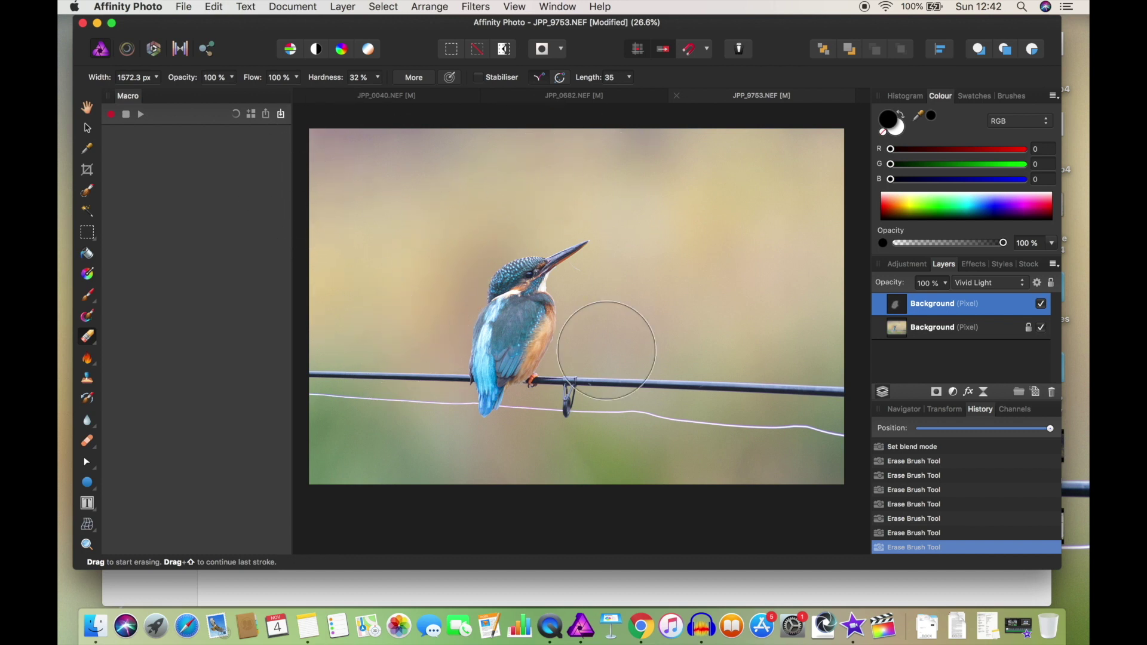
mouse_move(717, 442)
mouse_down()
mouse_move(590, 410)
mouse_move(589, 396)
mouse_up()
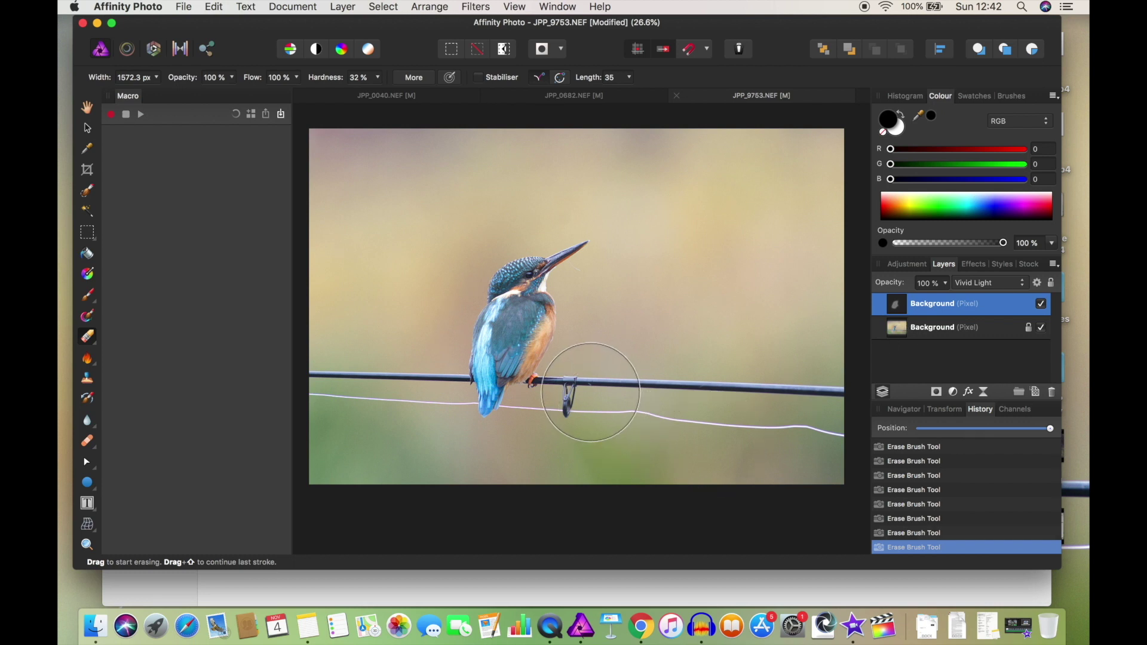
key(bracketleft)
key(bracketleft)
key(bracketleft)
key(bracketleft)
key(bracketleft)
key(bracketleft)
key(bracketleft)
key(bracketleft)
key(bracketleft)
key(bracketleft)
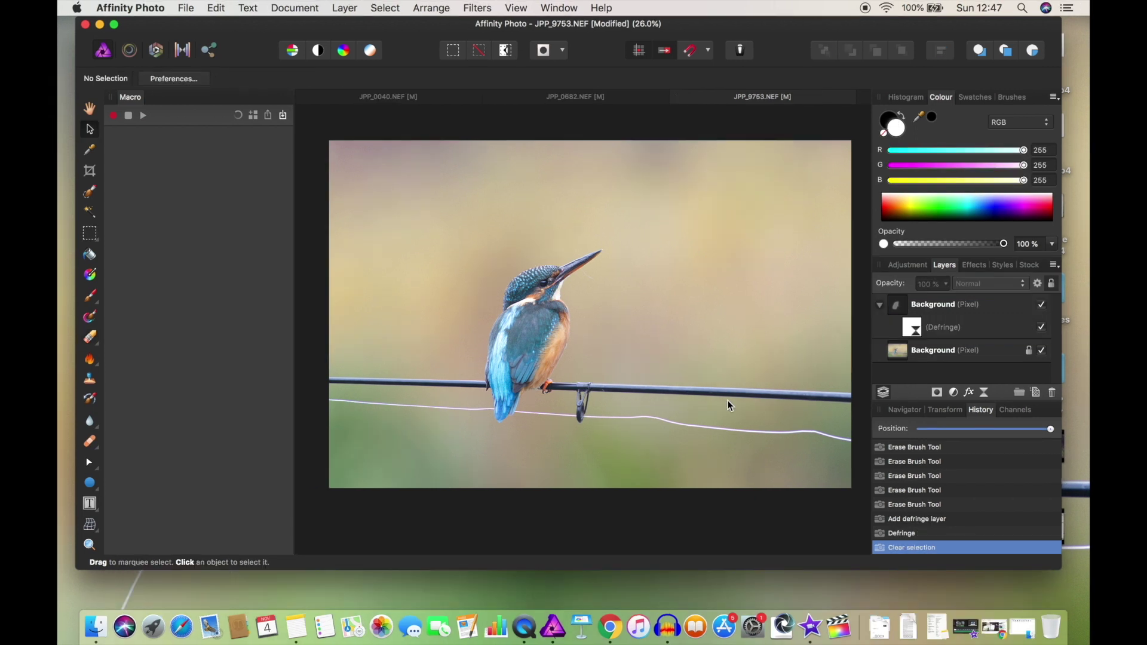
Step: Zoom to about 185% on the thin white wire to inspect its purple fringing
scroll(728, 401, up, 5)
scroll(700, 427, down, 3)
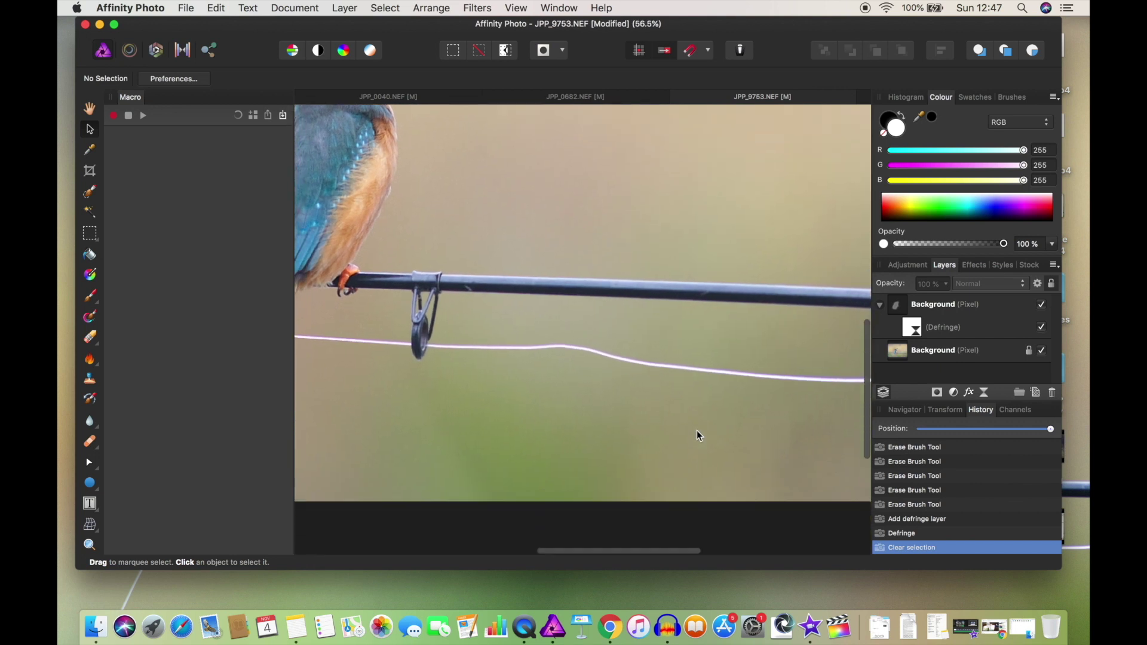
scroll(697, 430, up, 5)
scroll(698, 370, up, 2)
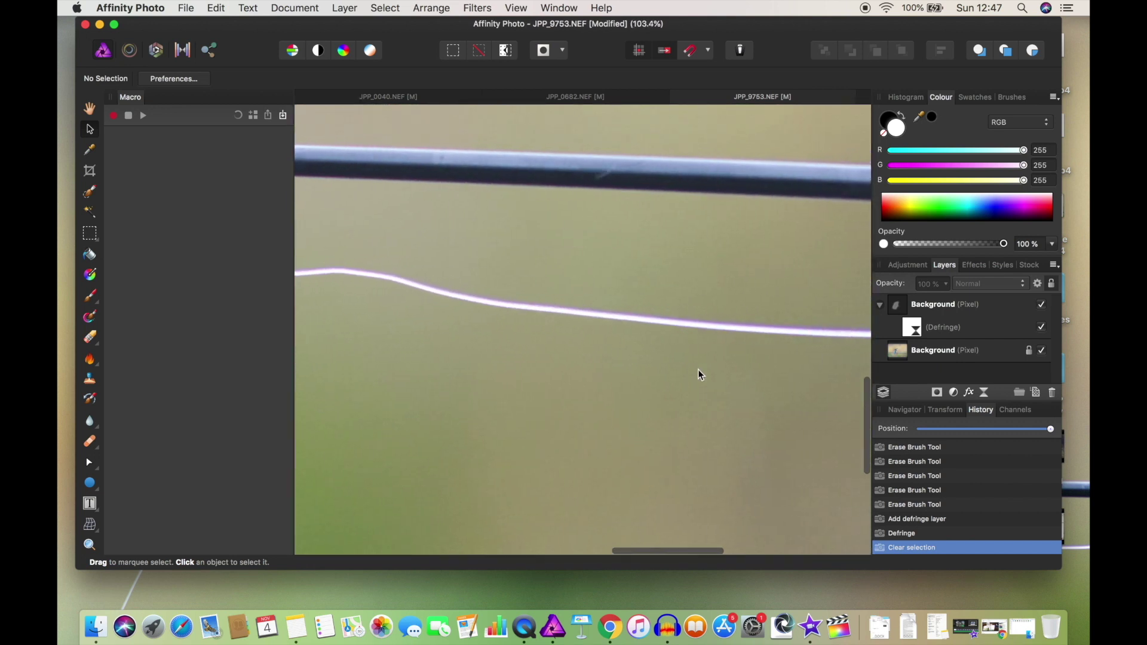
scroll(698, 371, up, 4)
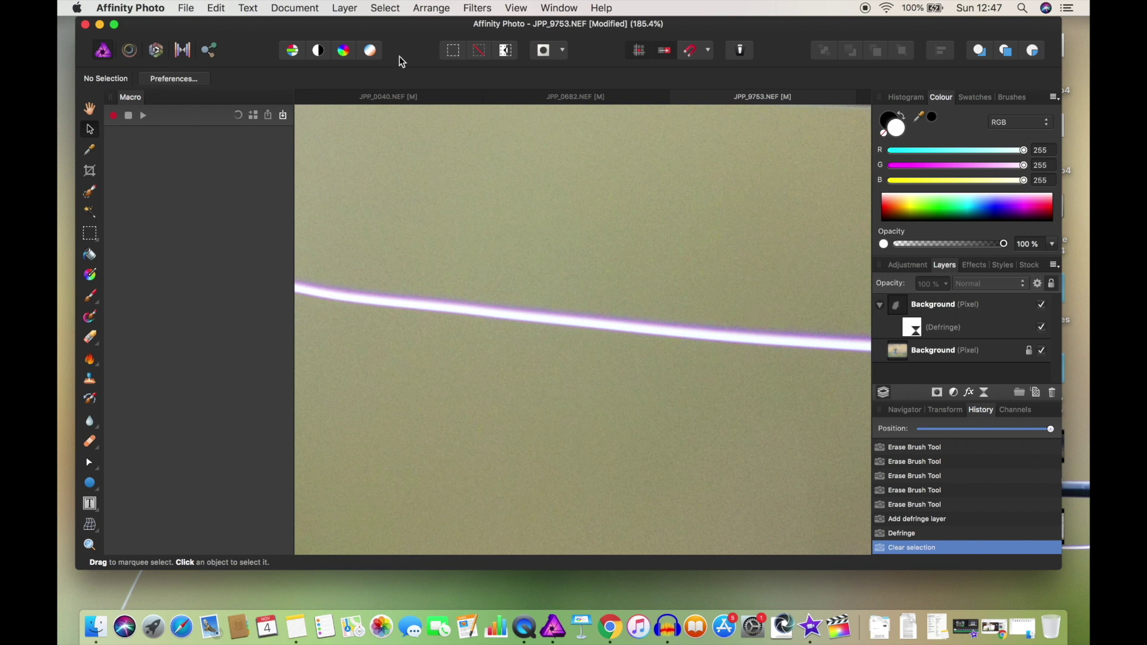
Step: Add a Defringe Live Filter Layer from the Layer menu and set Fringe Colour to purple
click(345, 8)
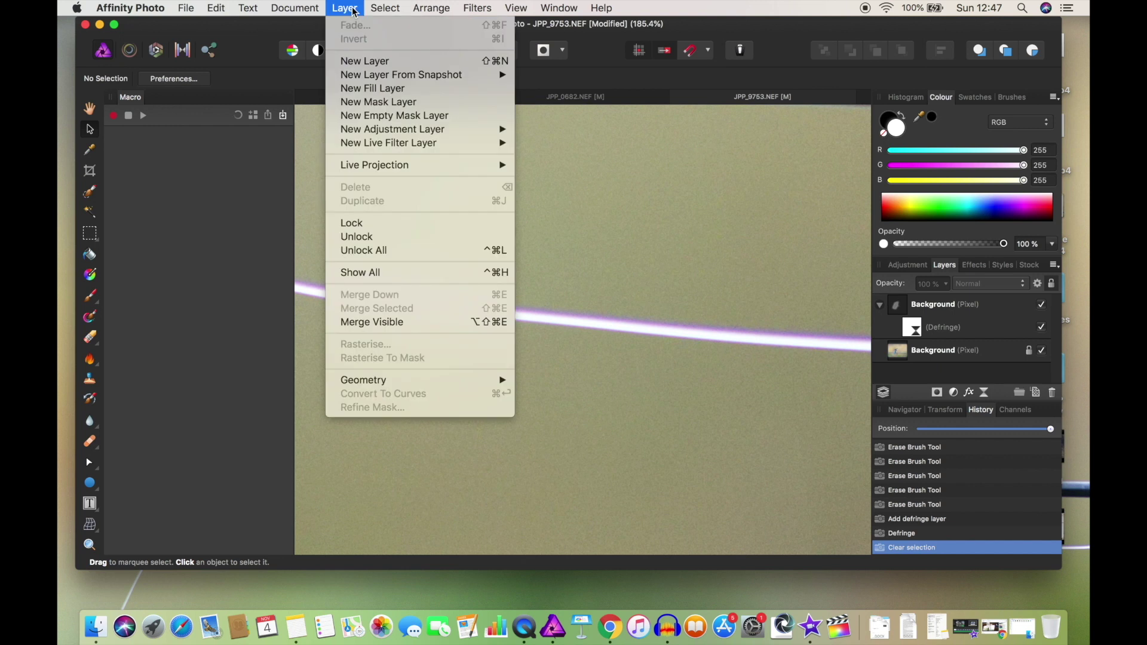
mouse_move(383, 144)
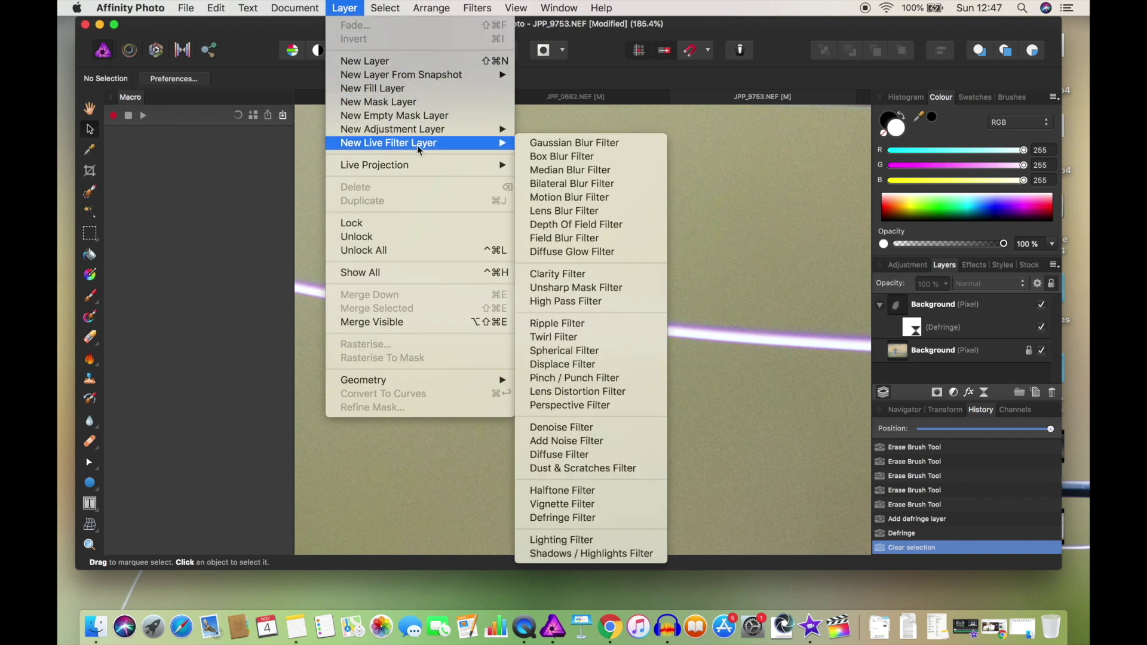
click(573, 520)
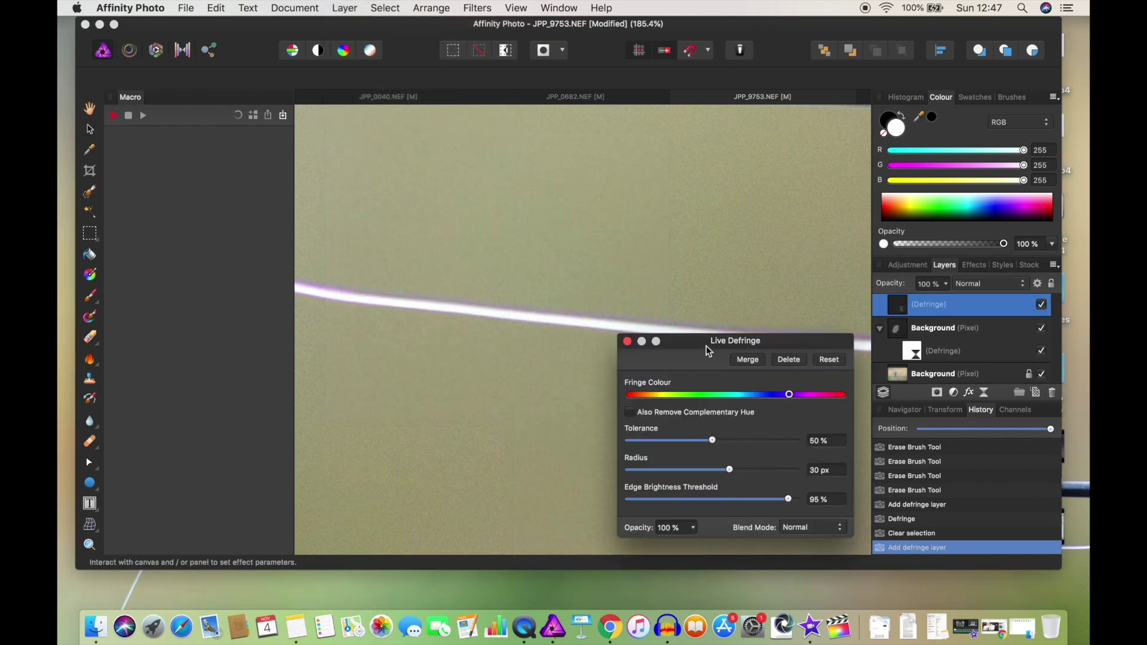
drag(706, 346, 686, 84)
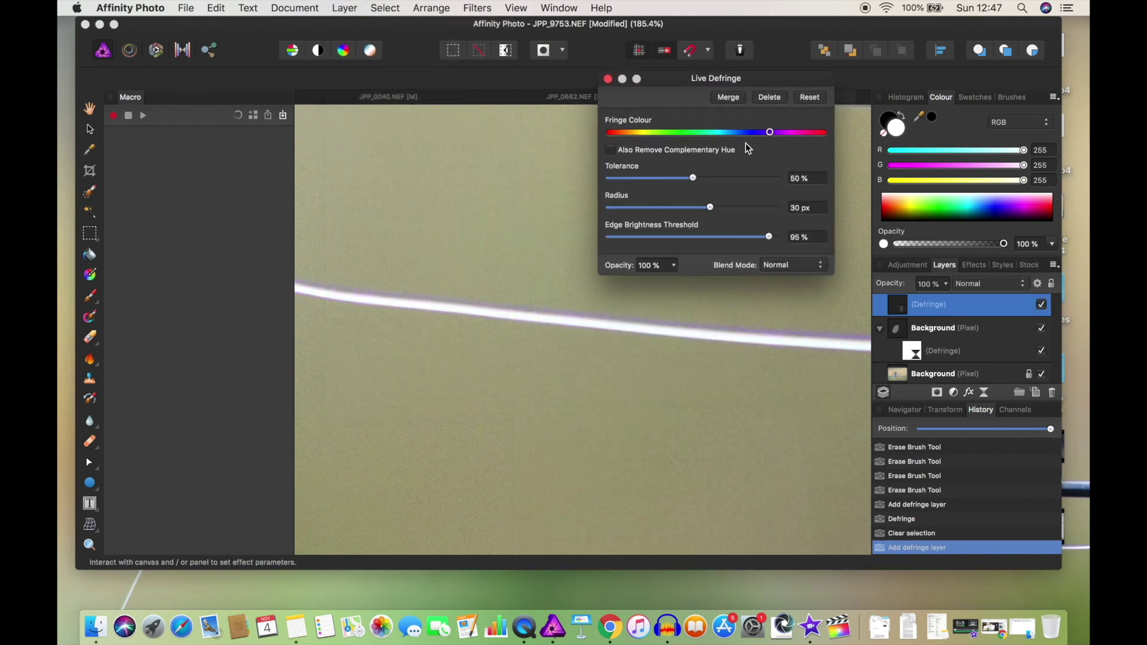
drag(774, 138, 787, 137)
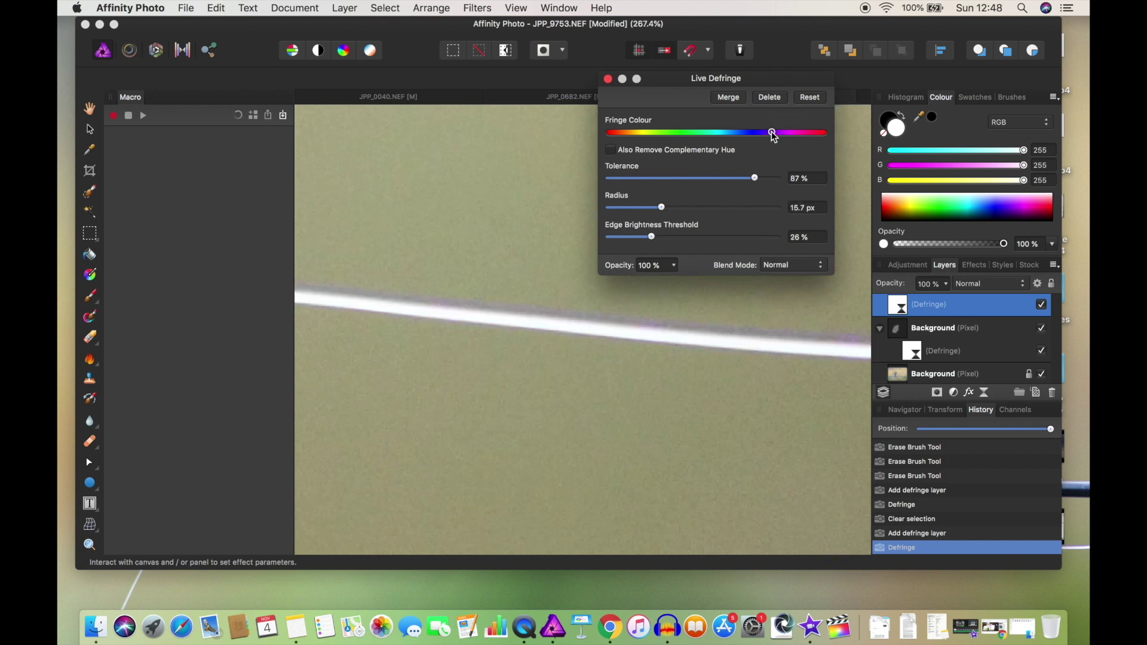
Step: Check the defringed wire, compare the pre-defringe History state, then reselect the latest Defringe step
scroll(637, 381, up, 3)
scroll(637, 381, right, 3)
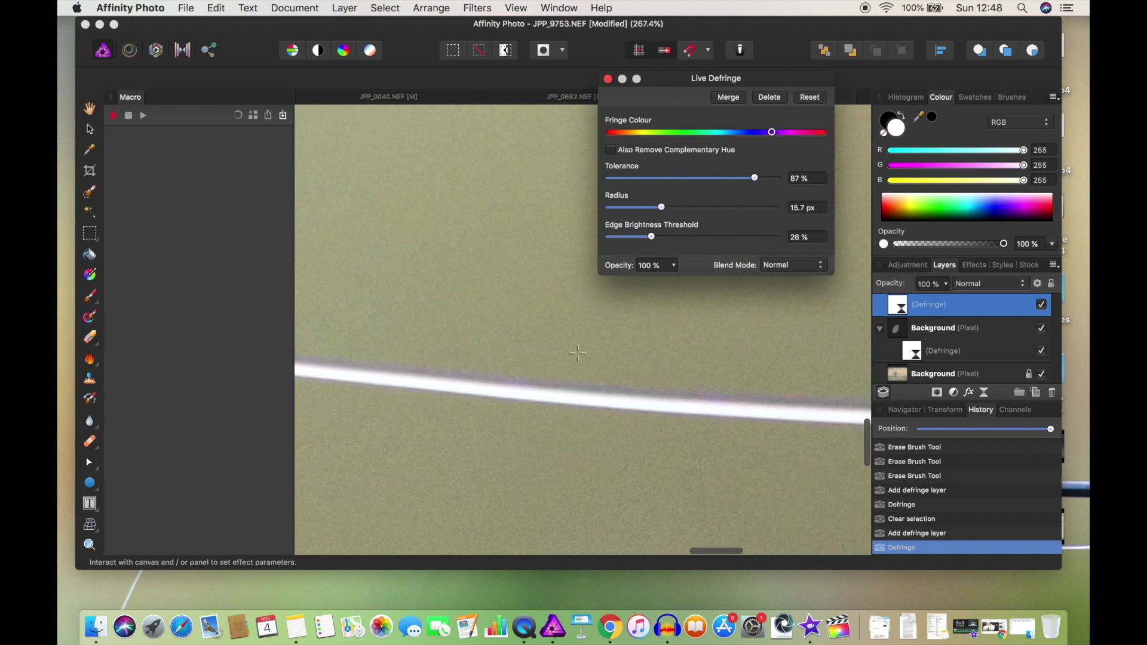
scroll(578, 353, down, 3)
scroll(577, 353, left, 1)
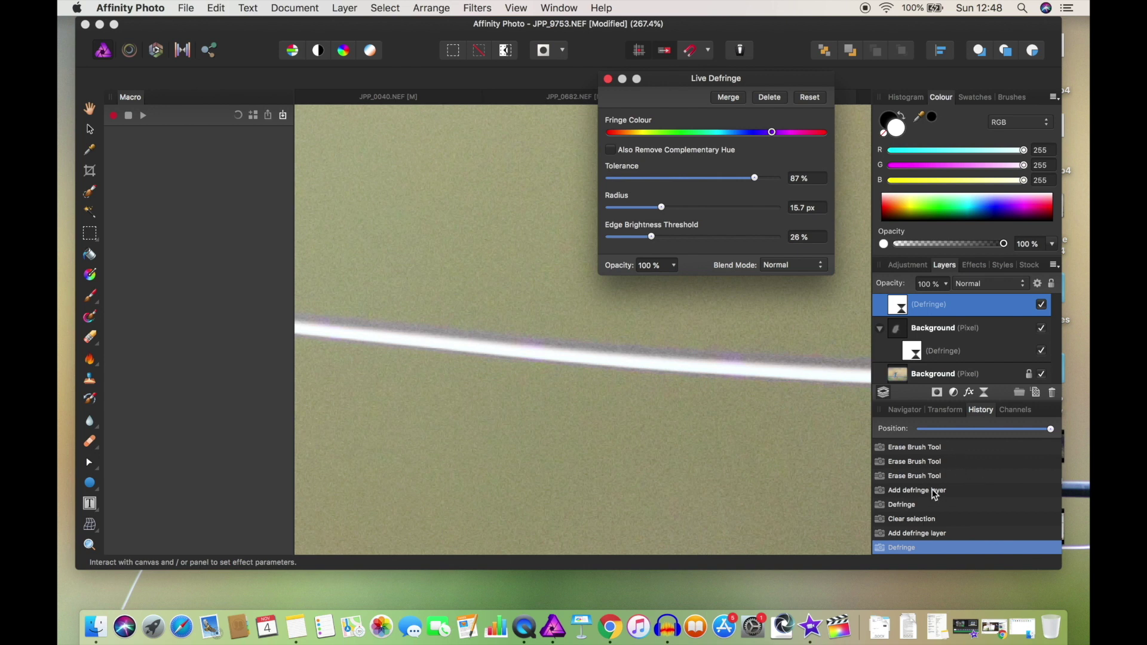
click(928, 463)
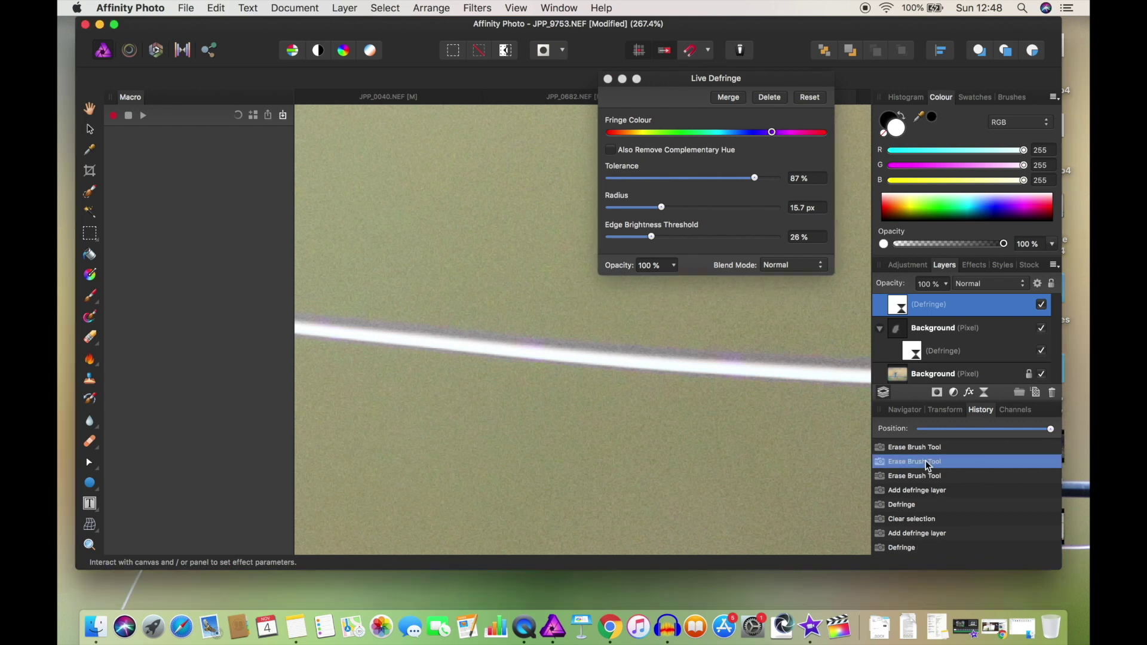
click(938, 549)
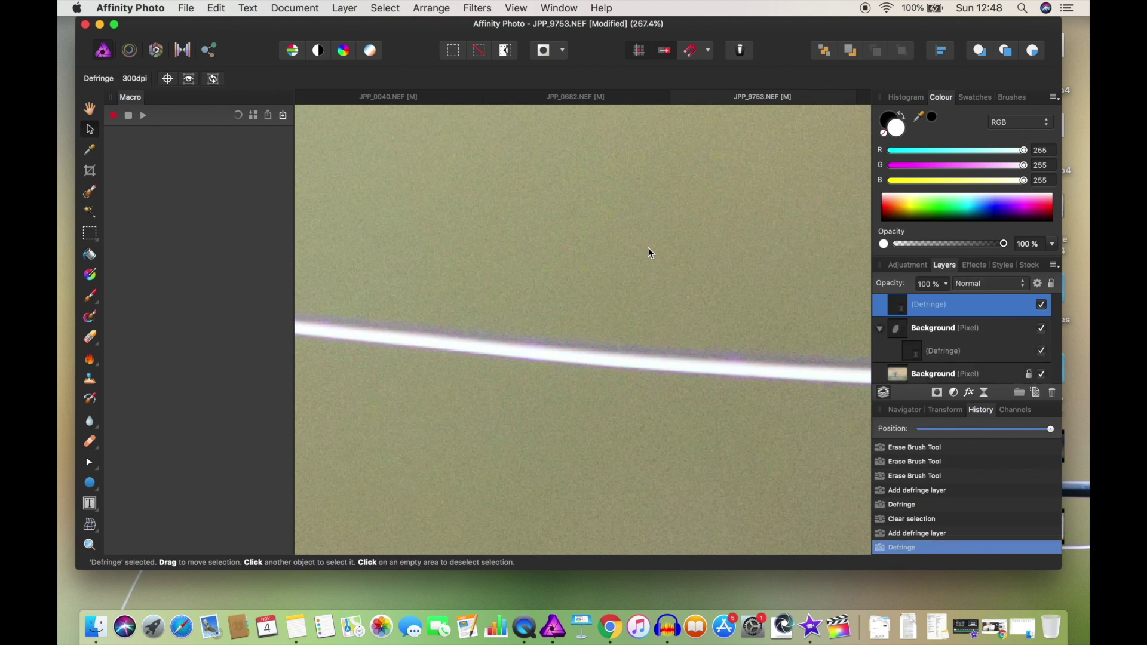
Step: Zoom out to fit the whole kingfisher photo and deselect the Defringe layer
scroll(647, 247, down, 10)
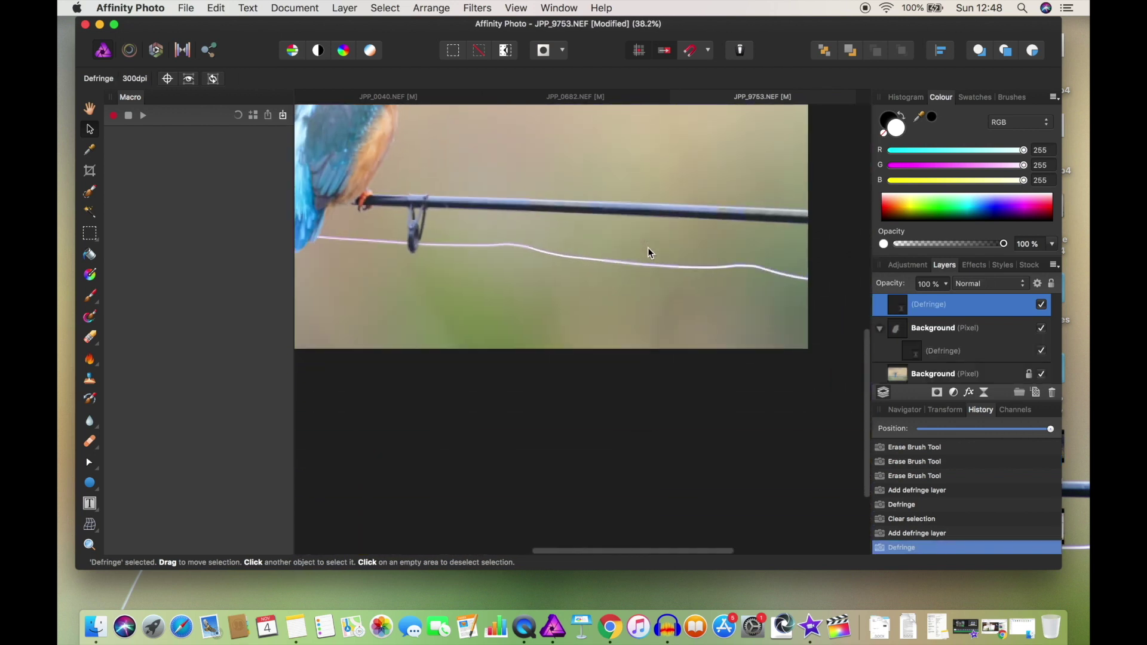
scroll(648, 247, down, 4)
scroll(648, 254, down, 1)
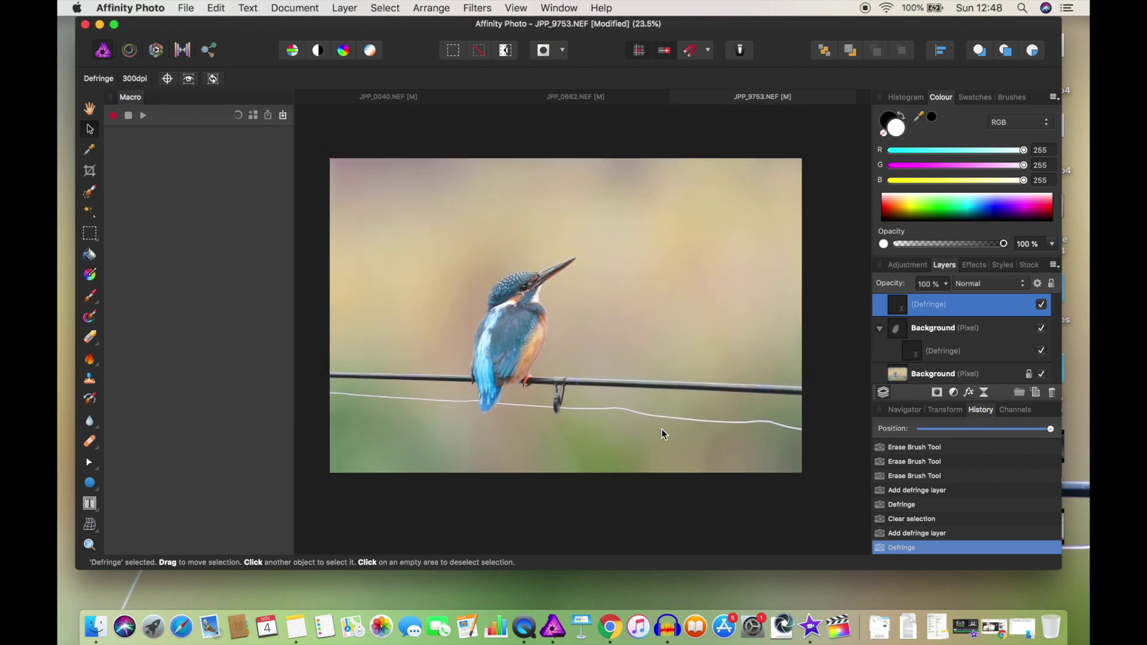
click(846, 341)
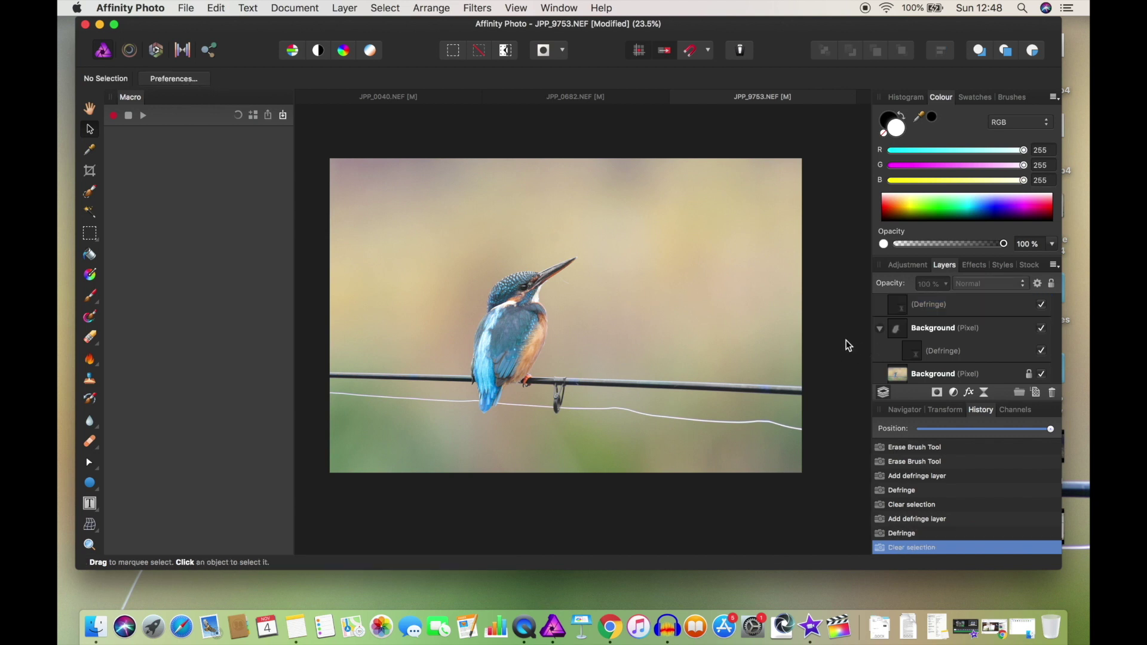